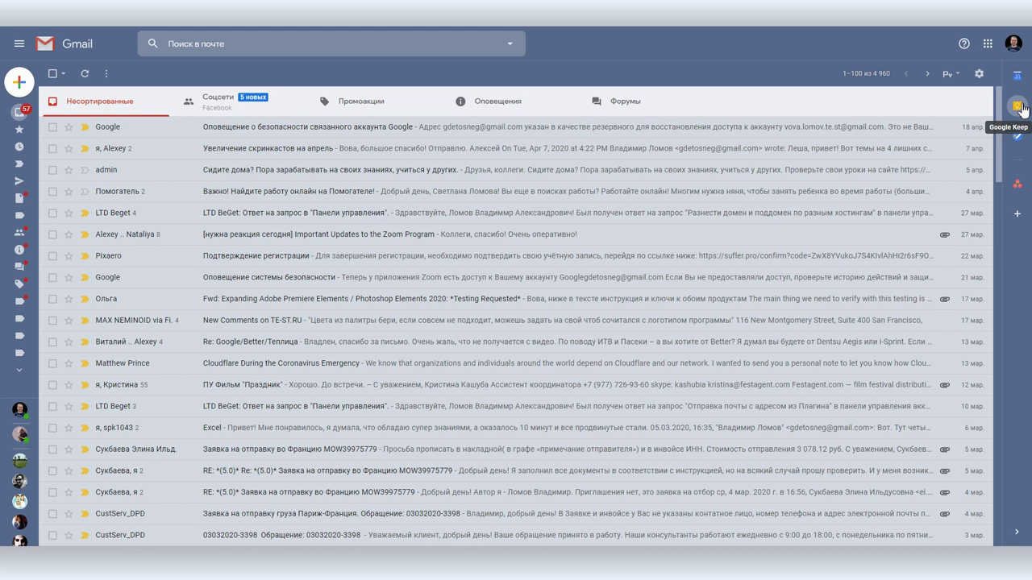
- Open Google Keep from Gmail's side panel and bring it up as the full web app
left_click(1015, 533)
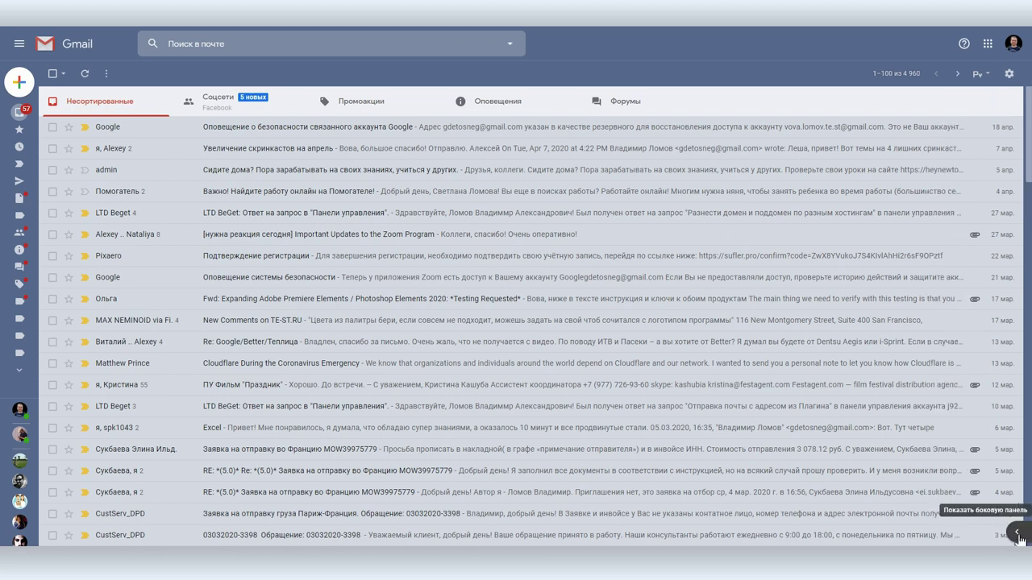
left_click(1017, 535)
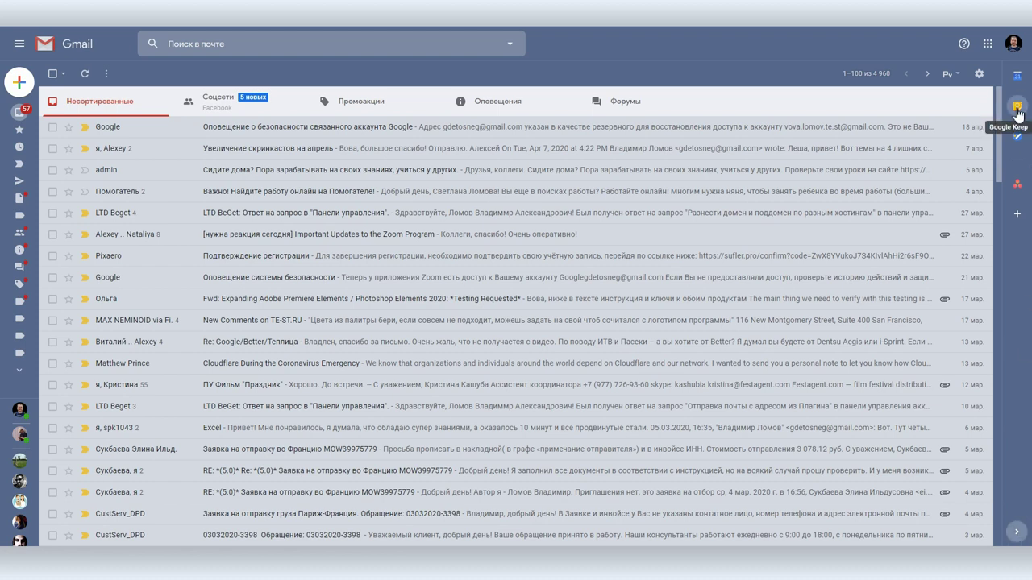
left_click(1017, 107)
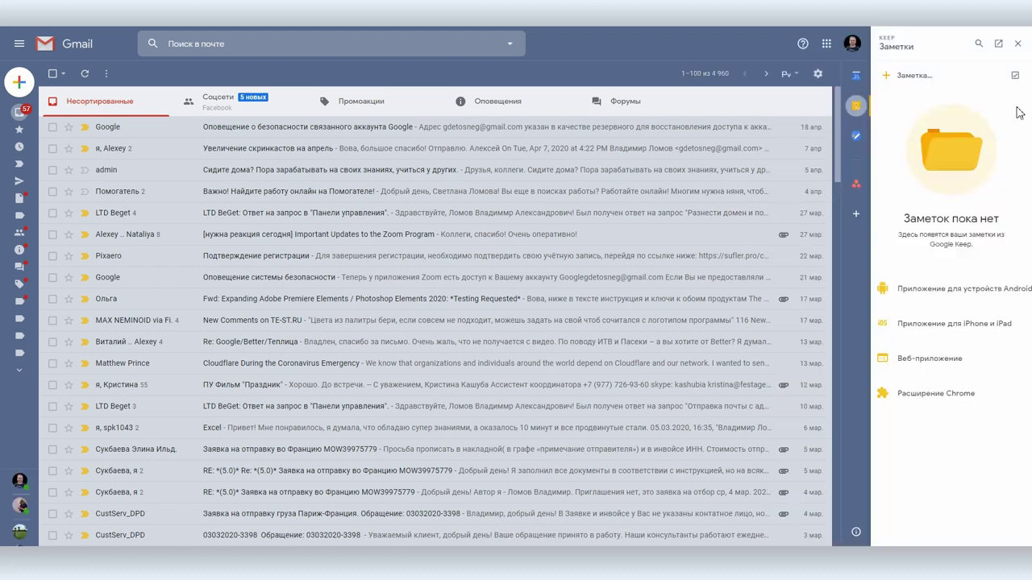
left_click(997, 44)
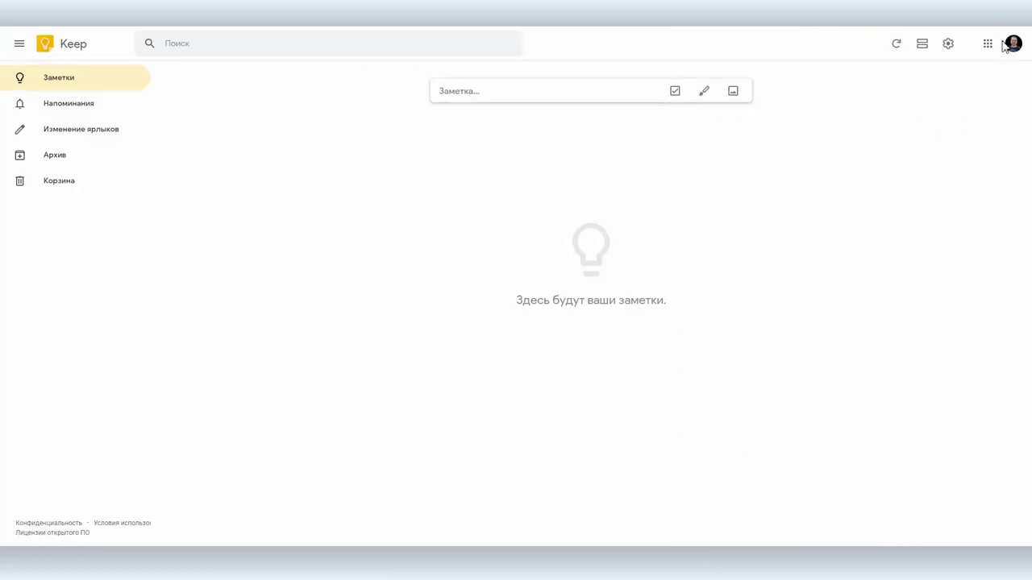
- Create a note titled "total" with the text "Вспомнить все"
left_click(505, 91)
type("Dcgjvybn")
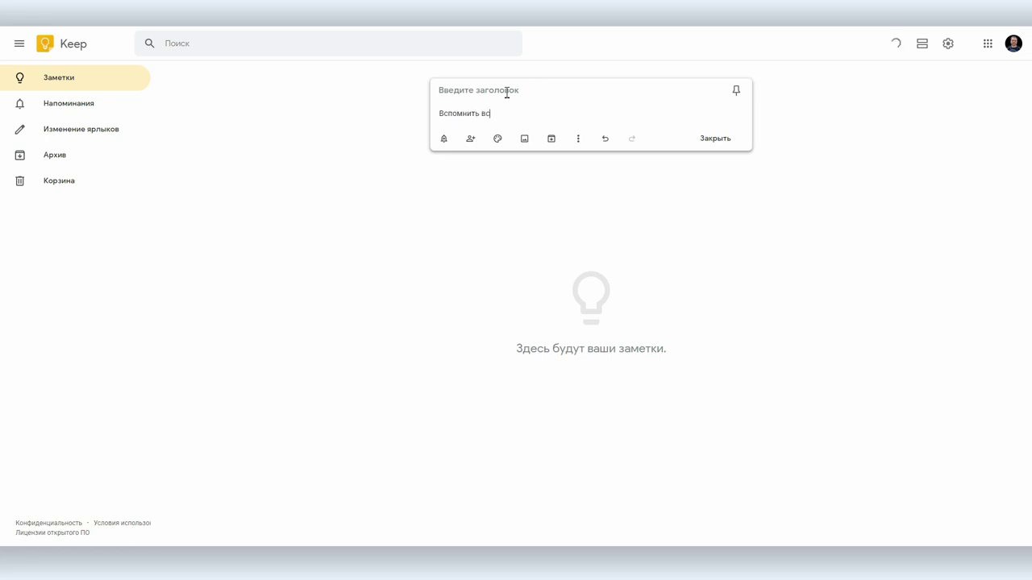
left_click(506, 91)
type("total")
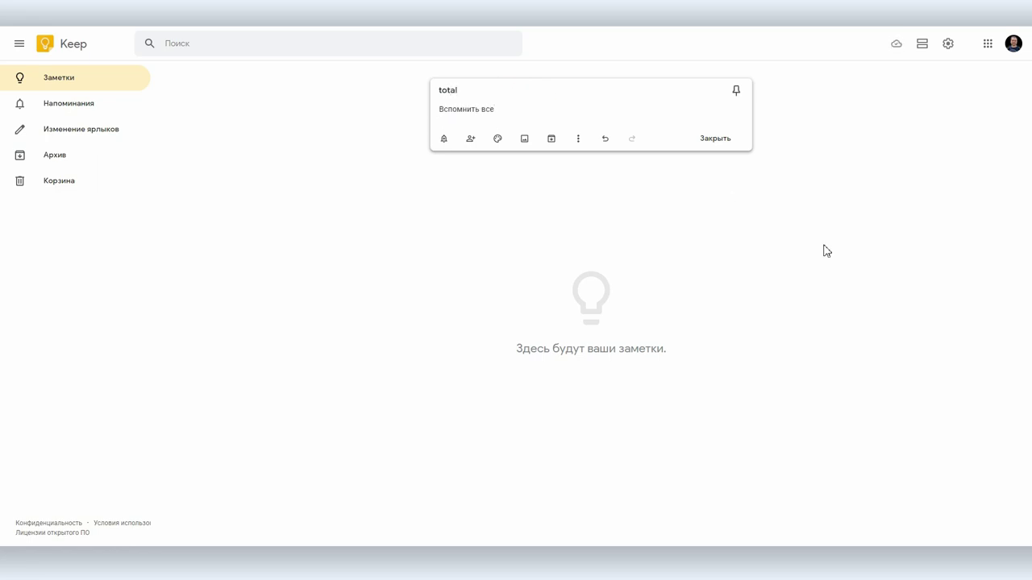
left_click(810, 252)
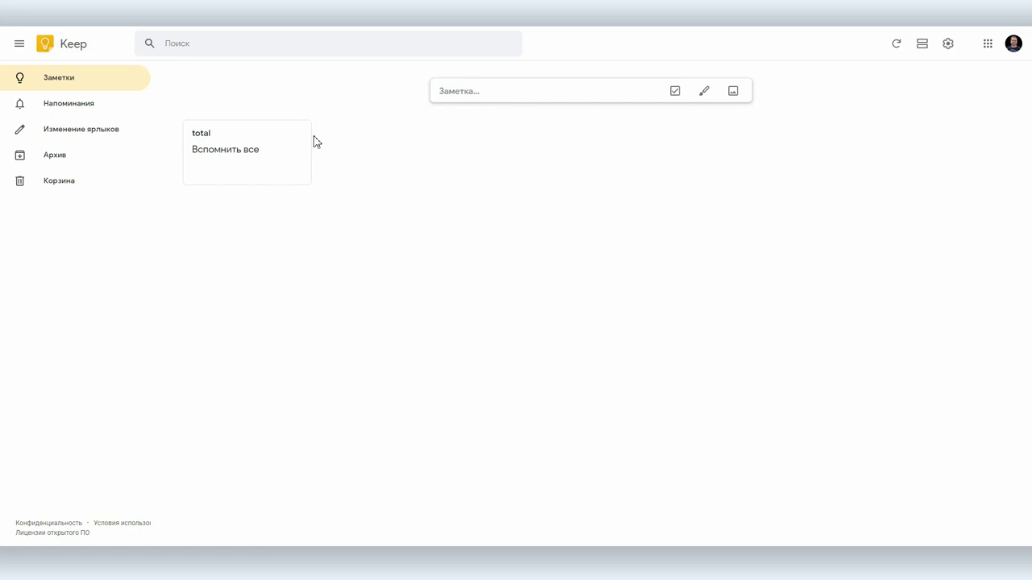
- Change the background colour of the "total" note to turquoise
mouse_move(237, 176)
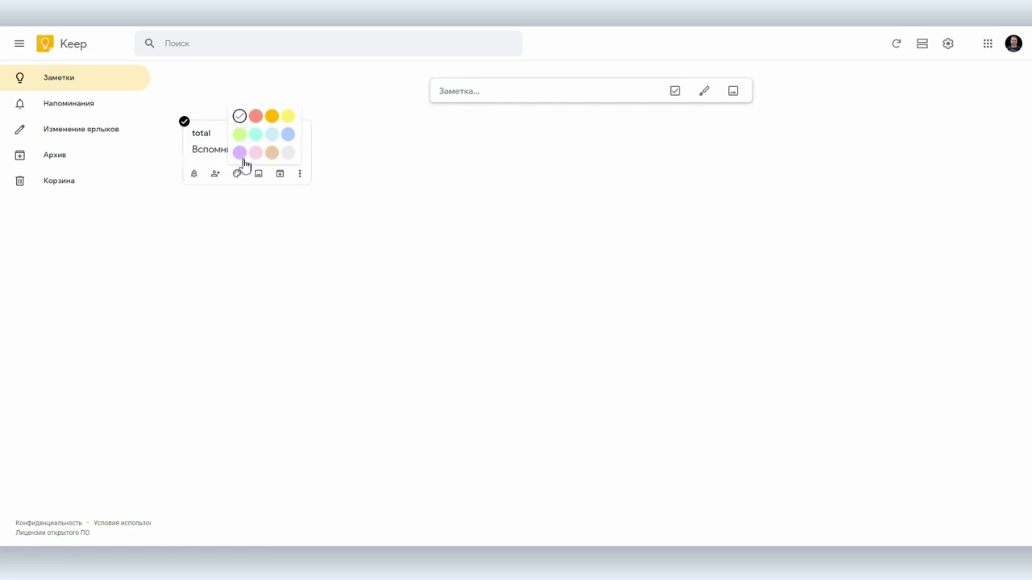
left_click(256, 134)
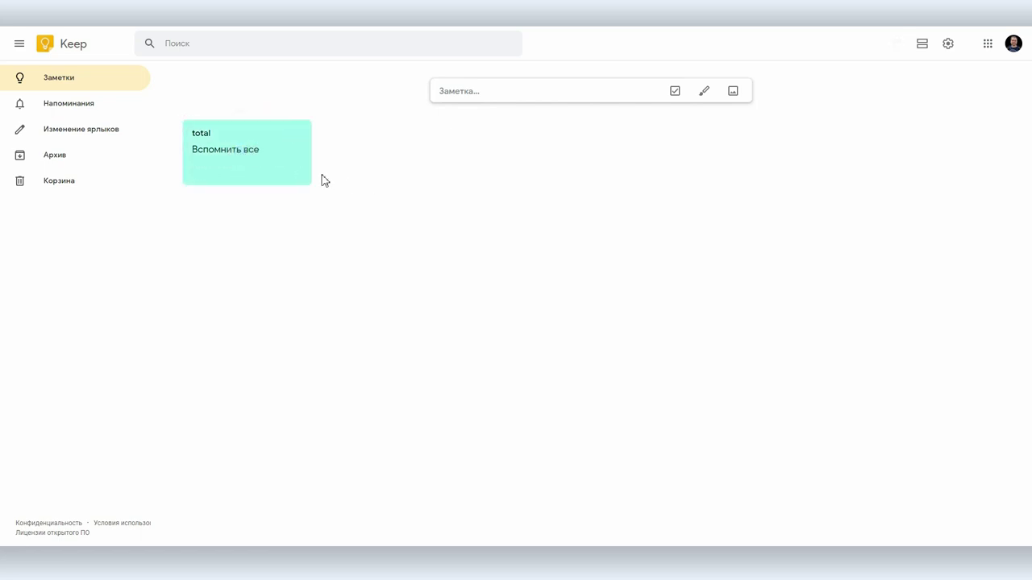
left_click(258, 160)
left_click(258, 159)
- Create a checklist note titled "Список дел на завтра" with the items "Проснуться", "Поработать" and "Уснуть"
left_click(675, 92)
type("Список дел на завтра")
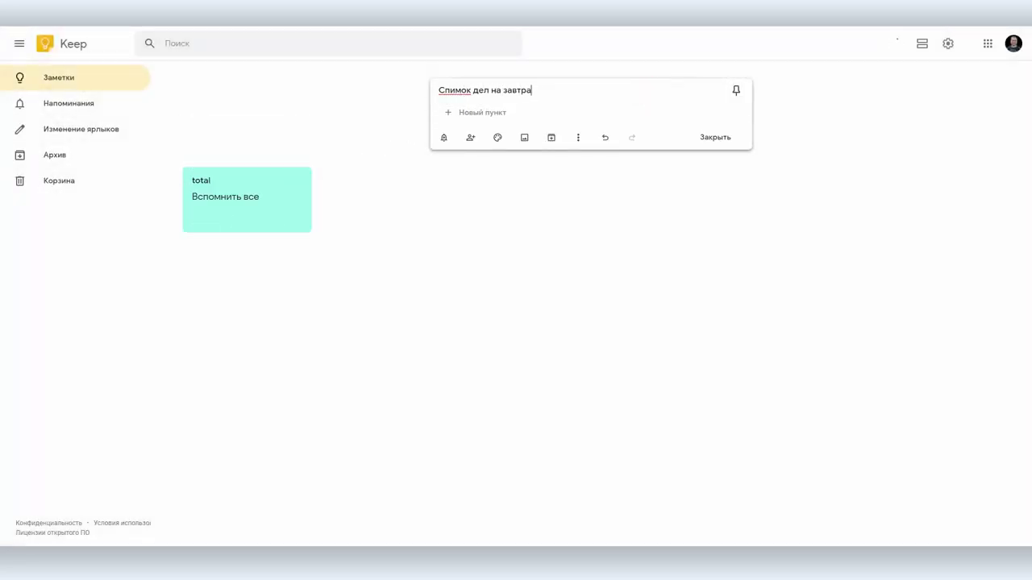
left_click(488, 112)
type("Проснуться")
key("Return")
type("Поработать")
key("Return")
type("Уснуть")
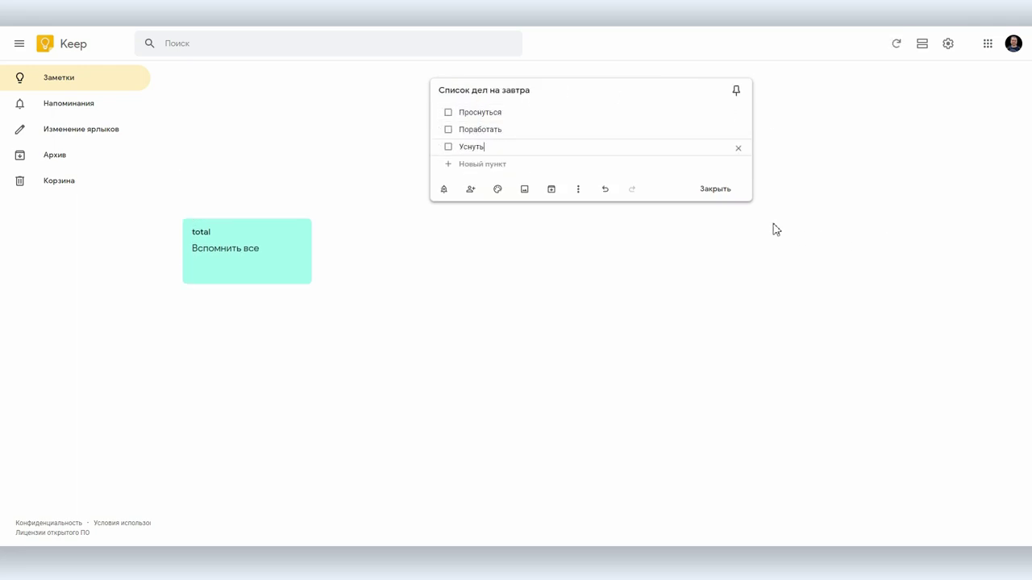
left_click(774, 226)
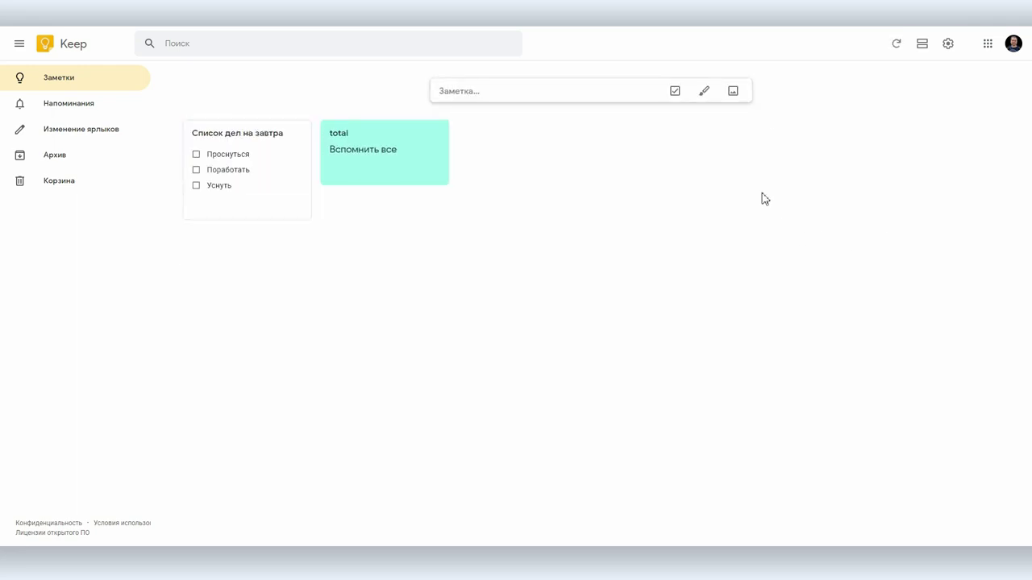
- Check off "Проснуться" and "Уснуть" in the tomorrow's to-do list and colour the note red
left_click(196, 154)
left_click(196, 171)
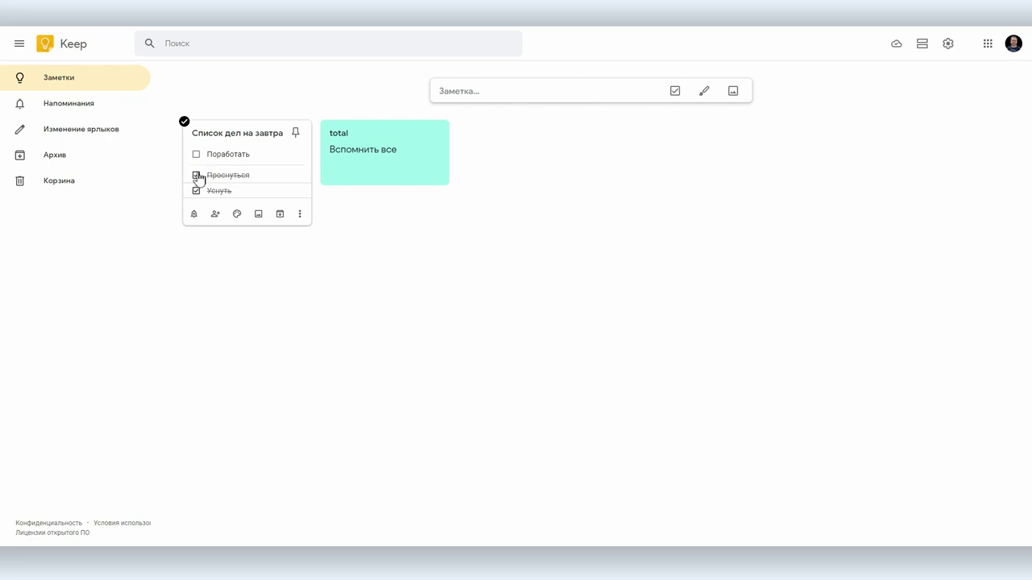
mouse_move(239, 216)
left_click(255, 154)
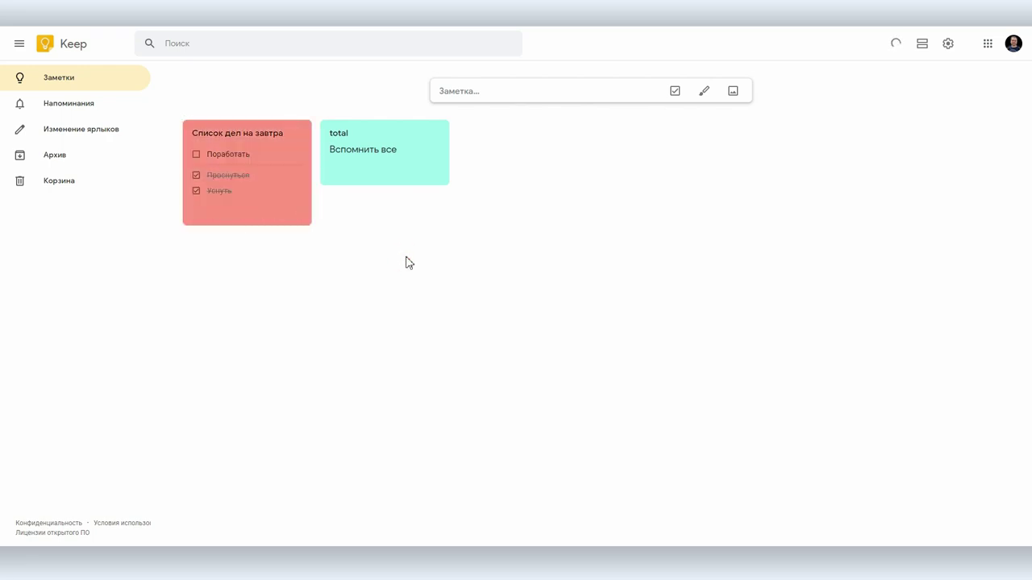
- Start a new text note reading "Простая заметка"
left_click(735, 93)
left_click(376, 228)
left_click(606, 90)
type("Проста")
- Attach the VK_Jitsi meet picture to the new note, delete the picture again and close the note
left_click(528, 138)
left_click(249, 60)
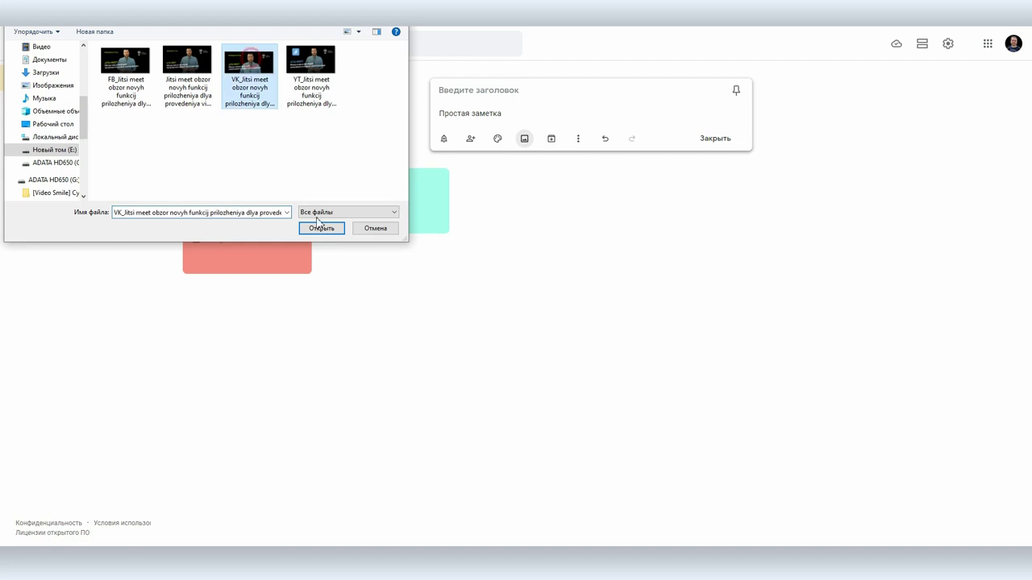
left_click(322, 228)
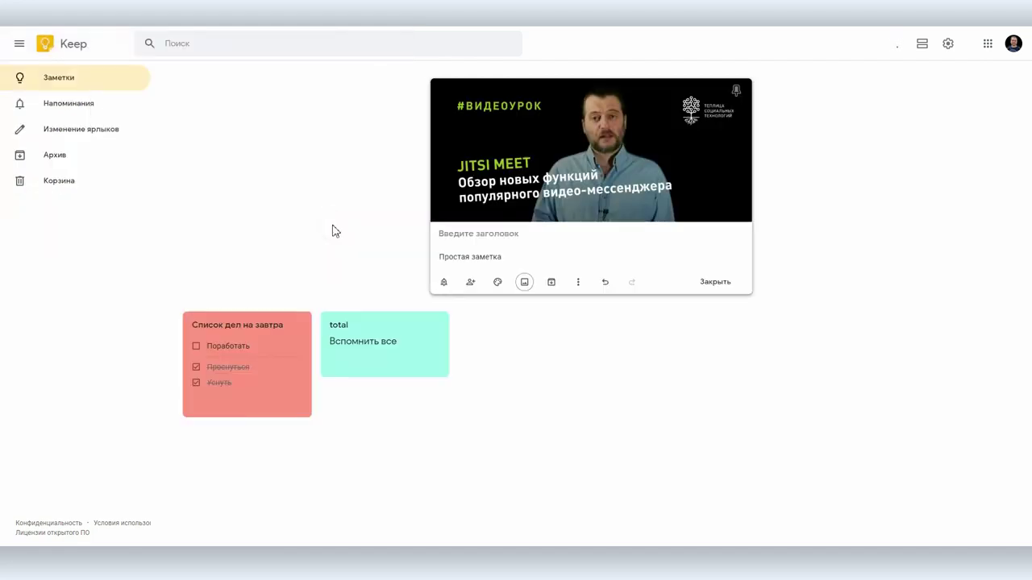
left_click(742, 215)
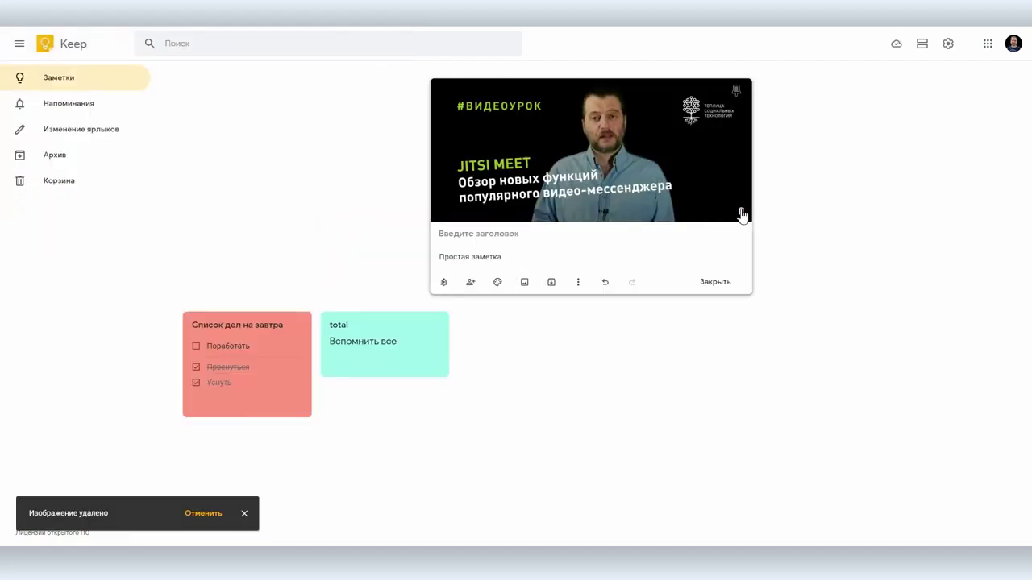
left_click(787, 223)
- Capture the headline and video area of the Jitsi Meet article and paste the screenshot into the "Простая заметка" note
left_click(228, 157)
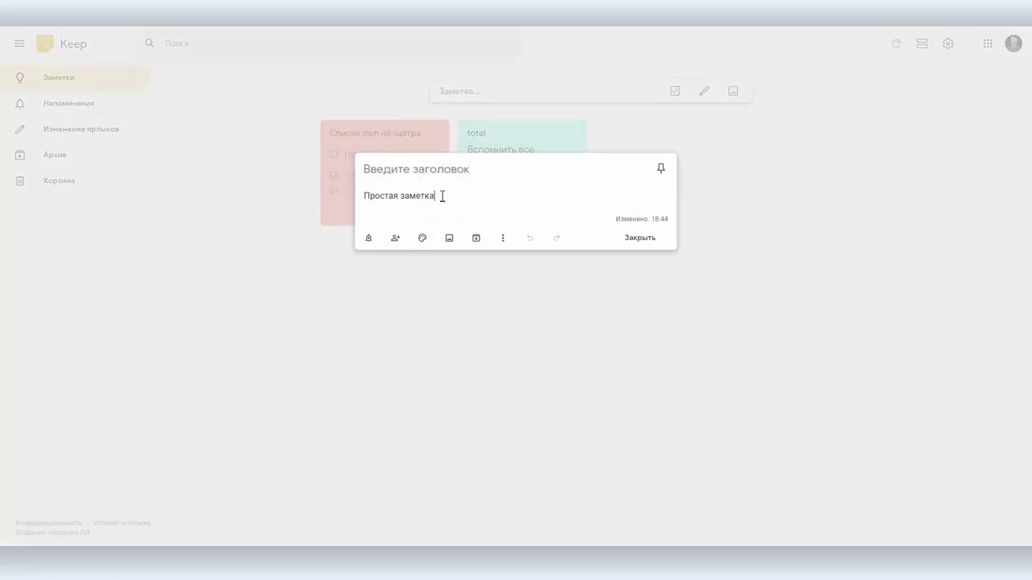
key("Return")
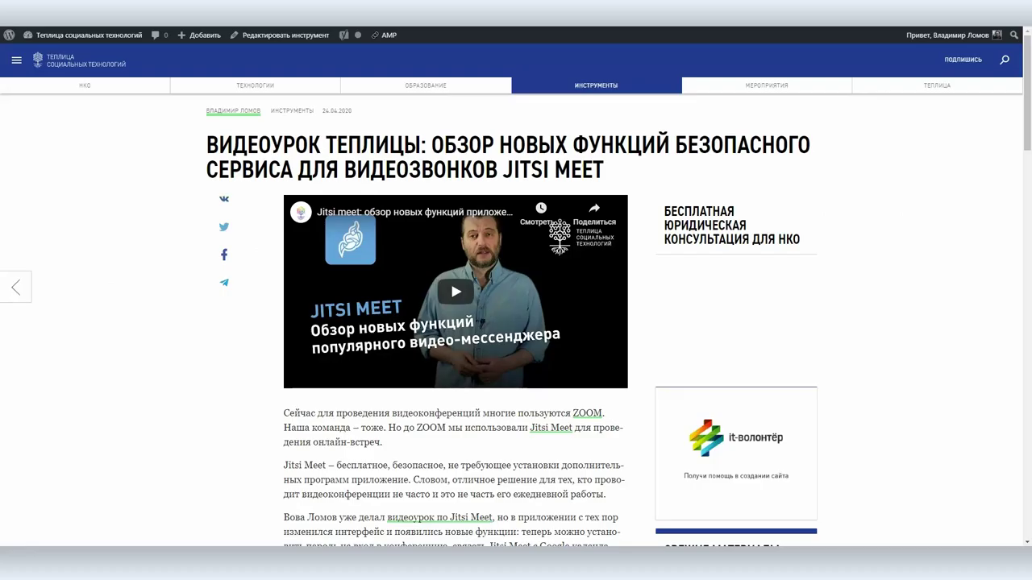
key("Print")
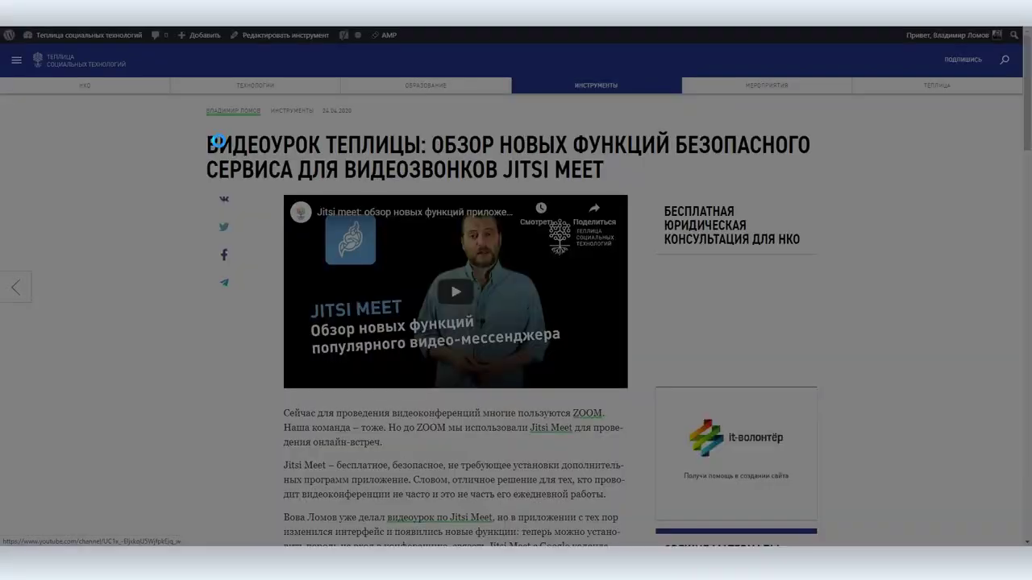
left_click_drag(196, 123, 856, 523)
left_click(815, 534)
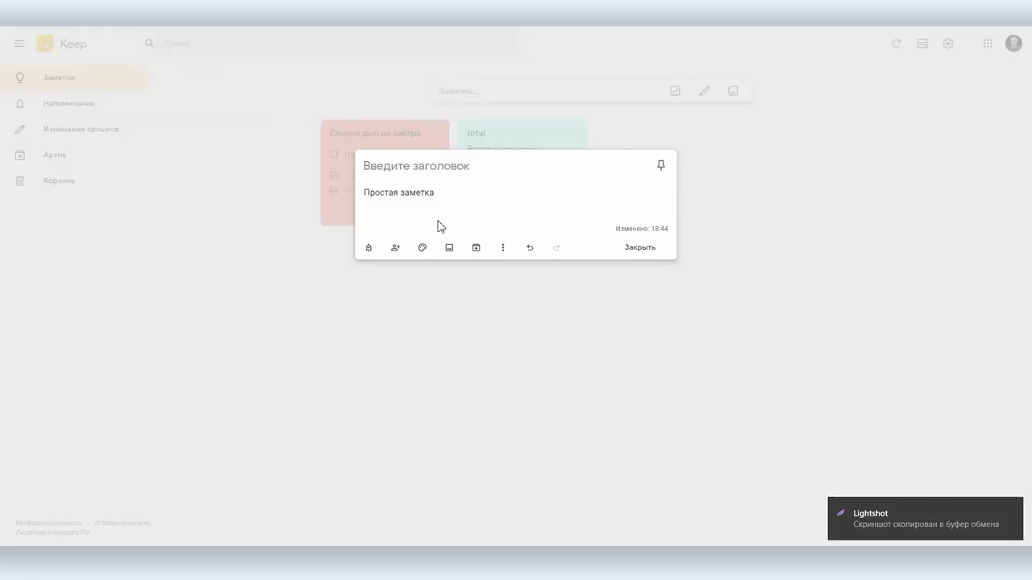
left_click(417, 209)
key("ctrl+v")
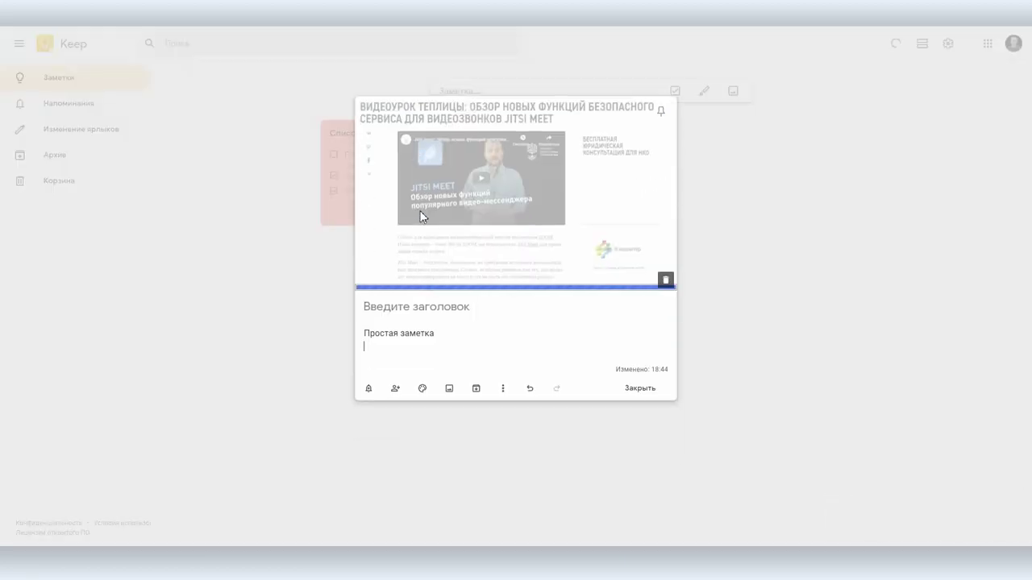
left_click(771, 272)
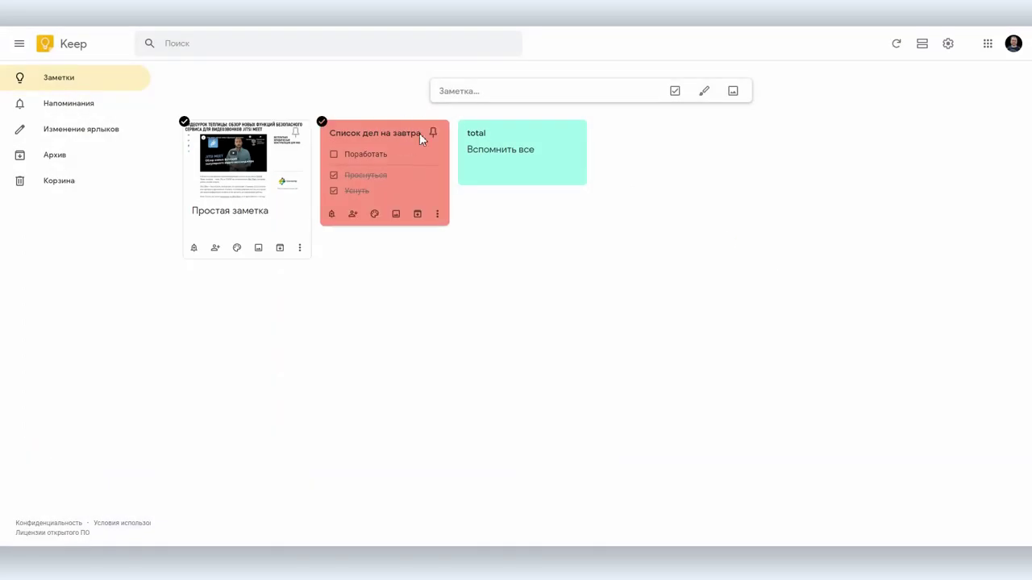
- Pin the turquoise "total" note above the other notes
left_click(571, 132)
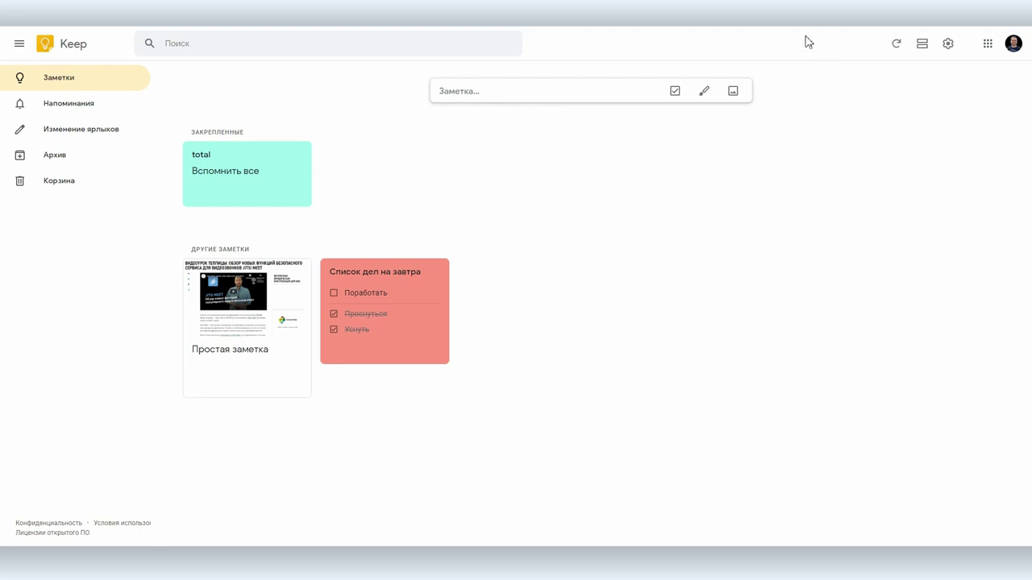
- Create a drawing note with a large black zigzag and several yellow zigzag strokes beside it
left_click(703, 91)
mouse_move(215, 189)
left_mouse_down()
mouse_move(313, 295)
mouse_move(605, 324)
left_mouse_up()
left_click(118, 43)
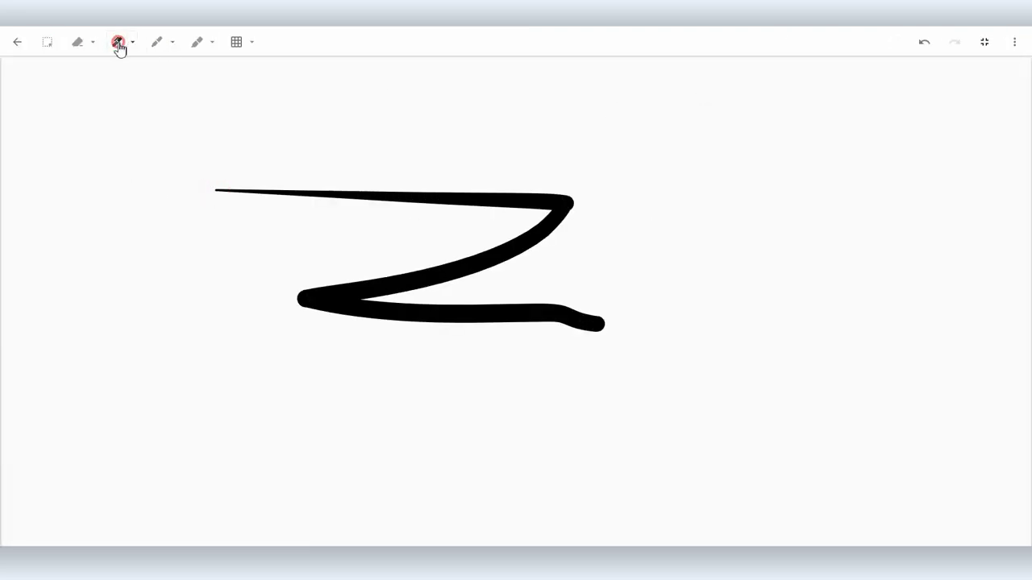
left_click(96, 66)
mouse_move(557, 141)
left_mouse_down()
mouse_move(610, 139)
mouse_move(806, 188)
left_mouse_up()
mouse_move(628, 236)
left_mouse_down()
mouse_move(531, 546)
mouse_move(807, 467)
mouse_move(887, 459)
left_mouse_up()
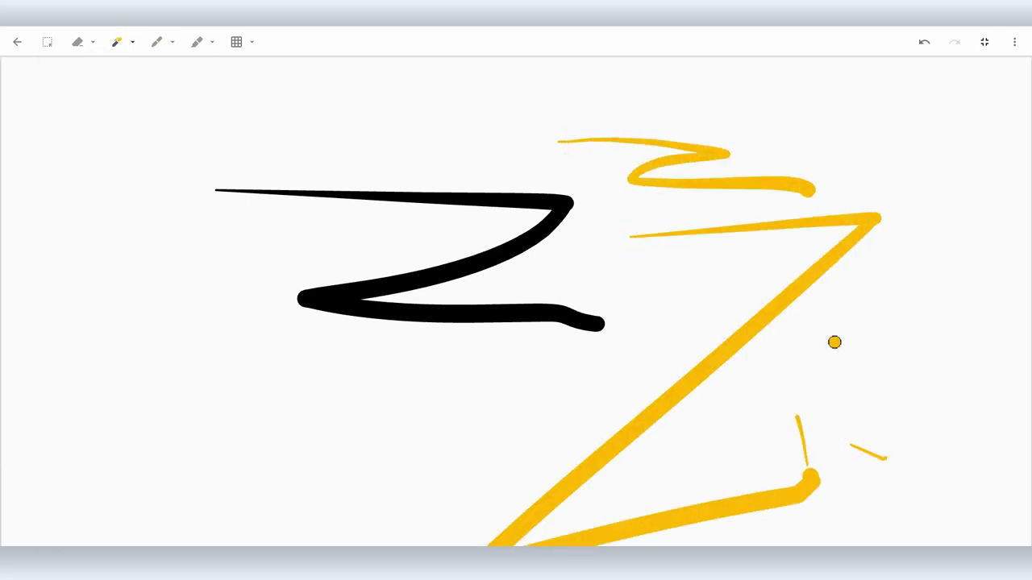
- Try the "Точки" background on the drawing, set it to "Квадраты" and close the finished drawing note
left_click(239, 42)
left_click(222, 77)
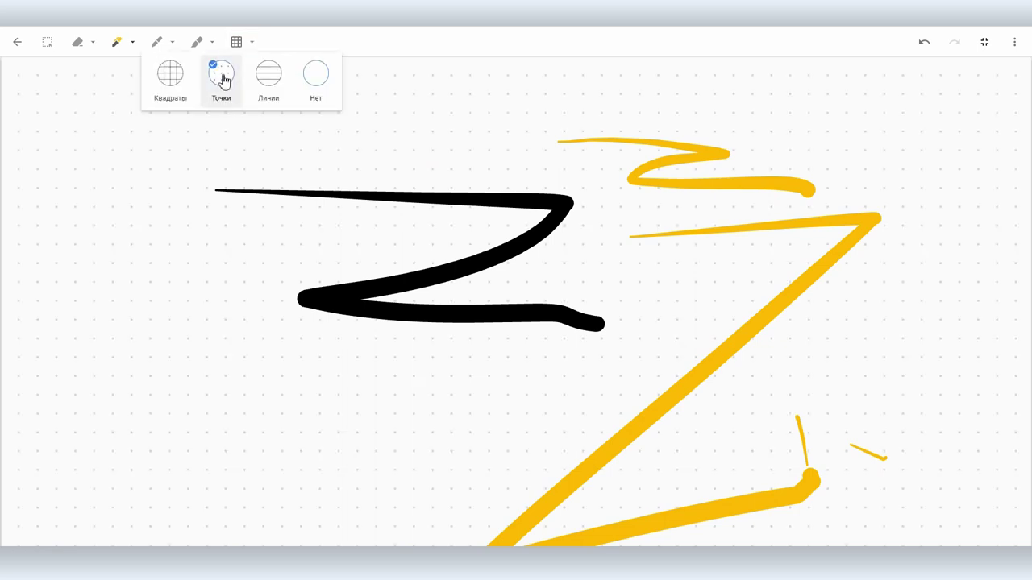
left_click(173, 76)
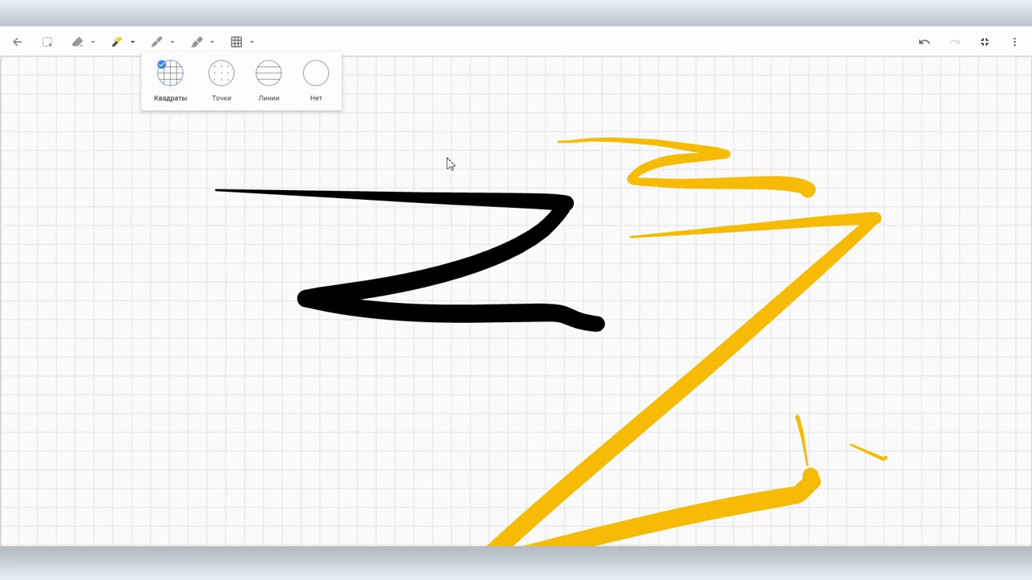
left_click(16, 42)
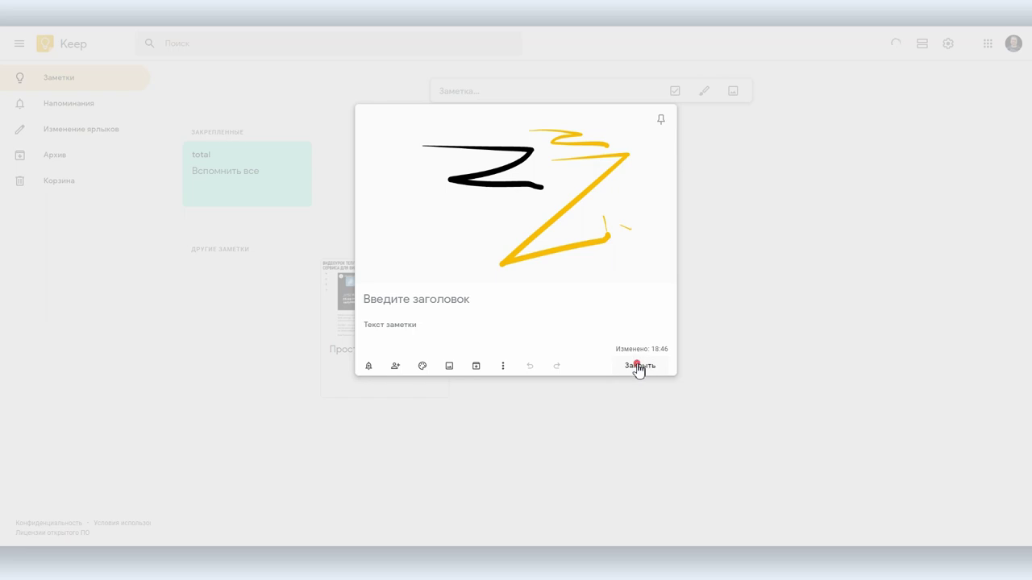
left_click(637, 366)
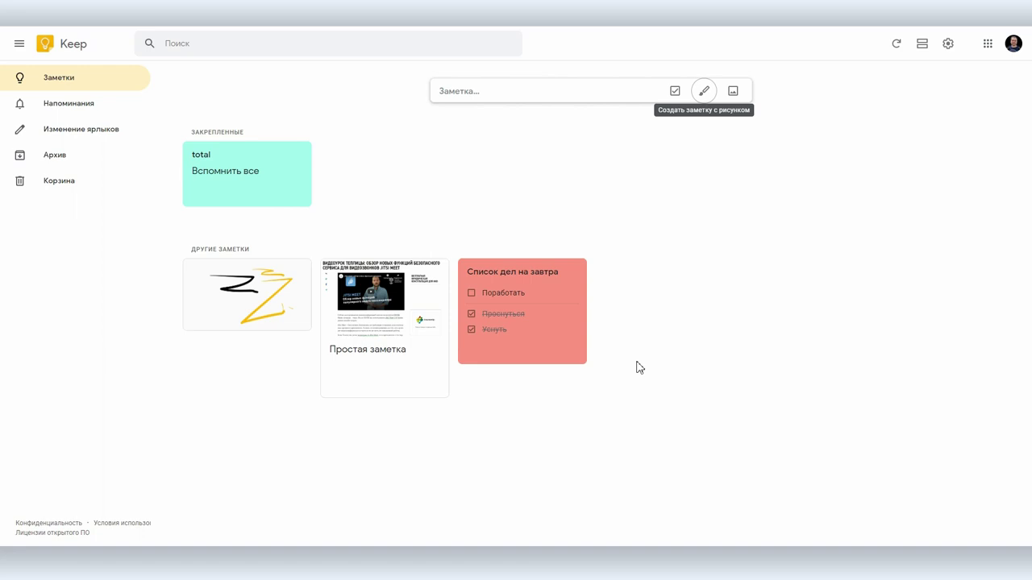
- Create two note labels named "Работа" and "Личная жизнь"
left_click(67, 134)
type("Работа")
key("Return")
type("Личная жизнь")
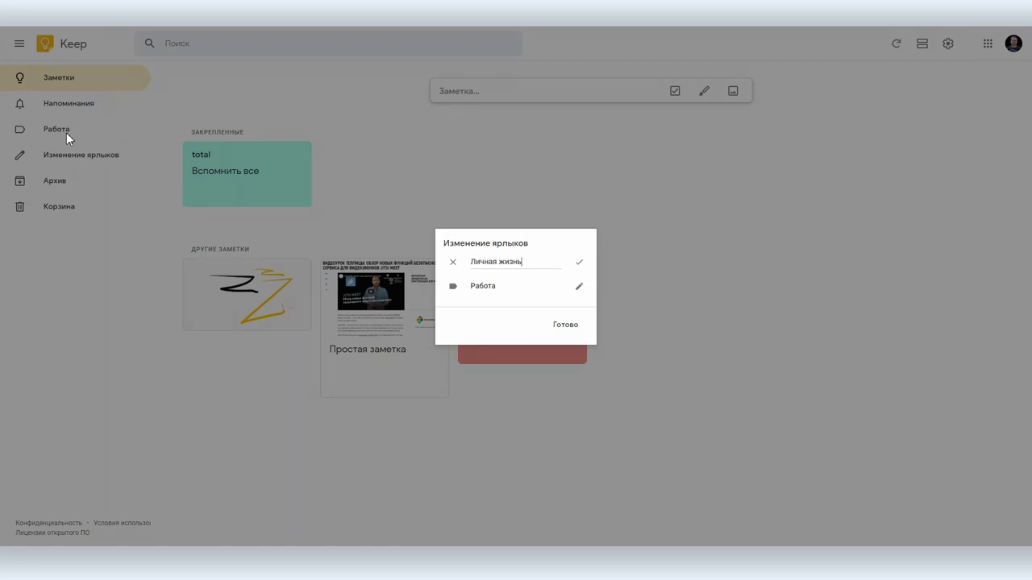
key("Return")
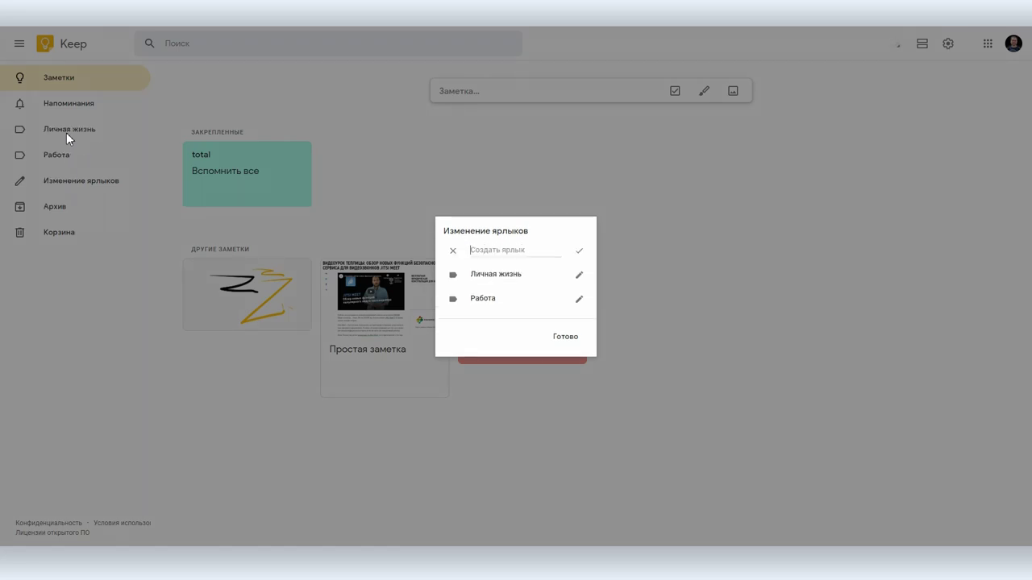
left_click(892, 371)
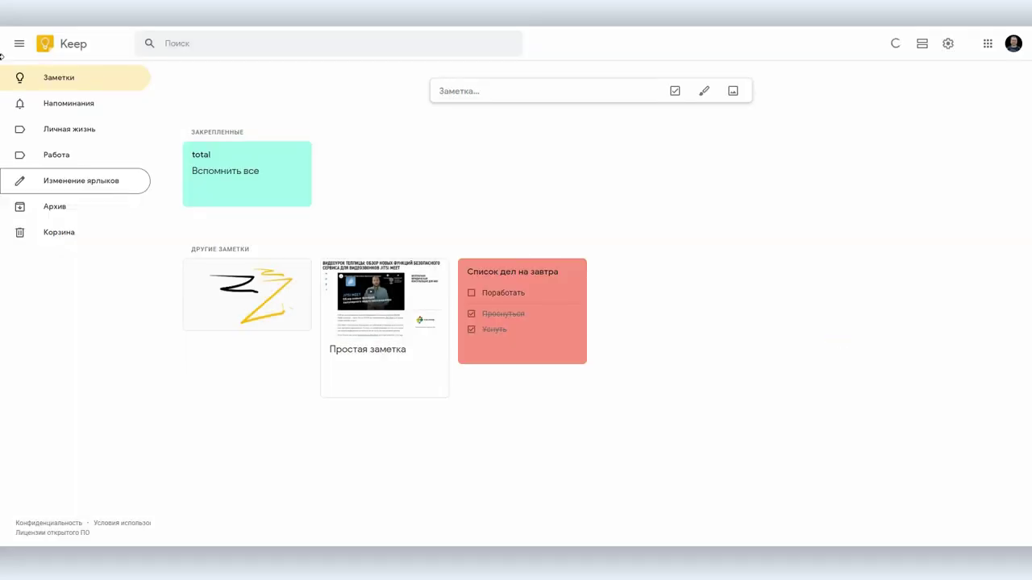
- View the note lists of the "Личная жизнь" and "Работа" labels and return to all notes
left_click(51, 135)
left_click(51, 159)
left_click(65, 132)
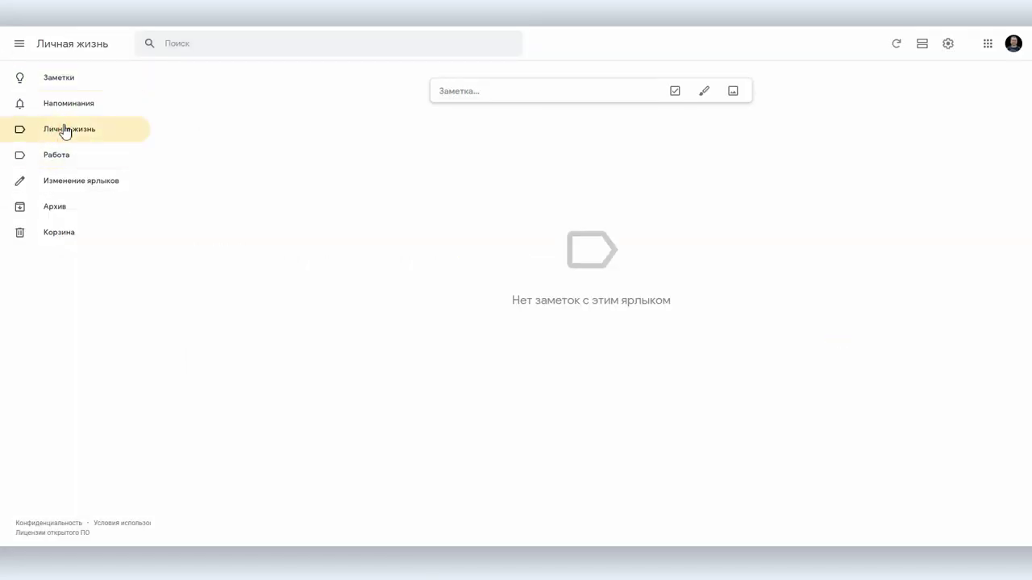
left_click(60, 77)
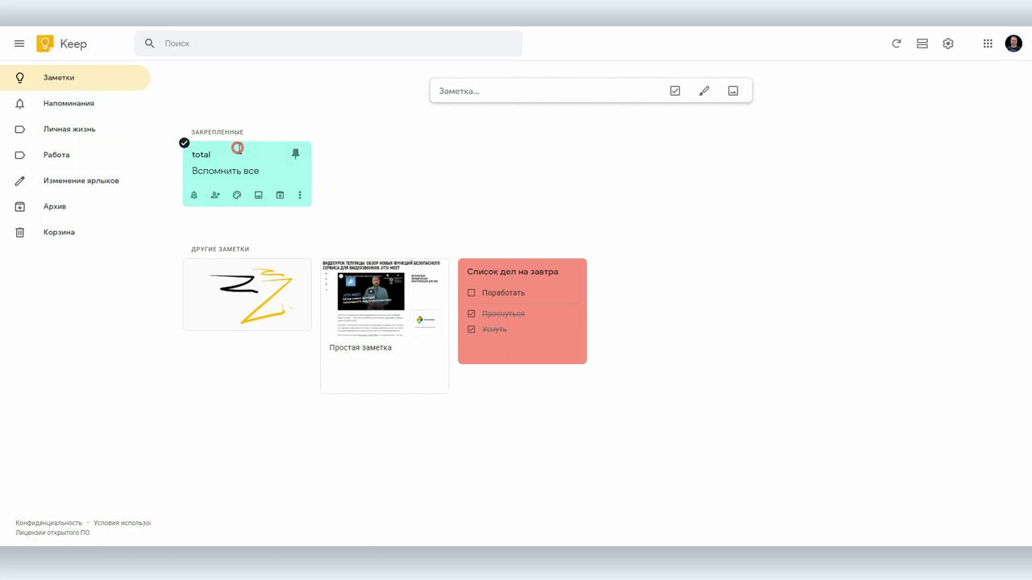
- Add the hashtag label "Личная жизнь" on a new line in the "total" note and close the note
left_click(239, 152)
left_click(435, 194)
key("Return")
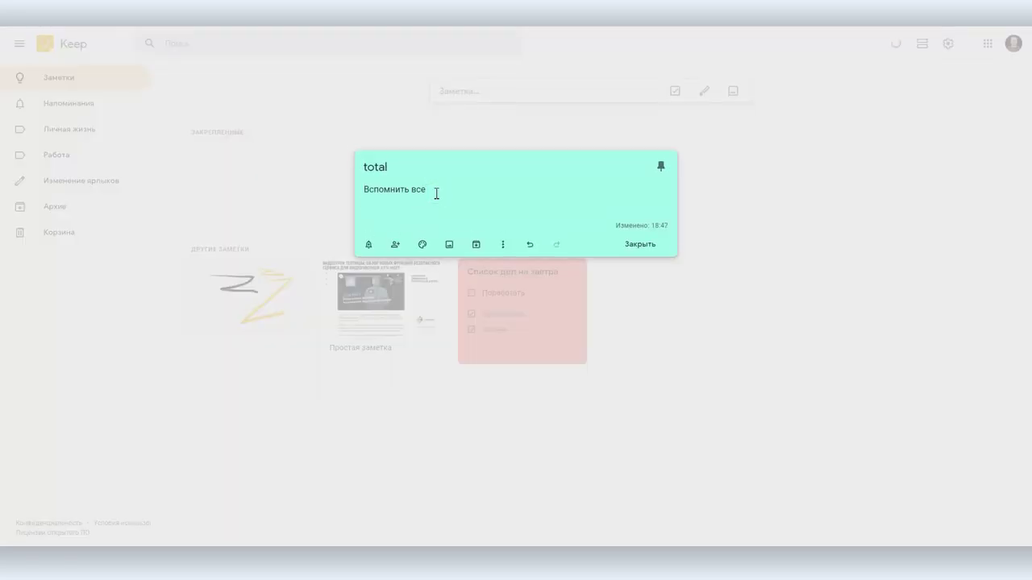
type("#")
key("Down")
key("Up")
key("Down")
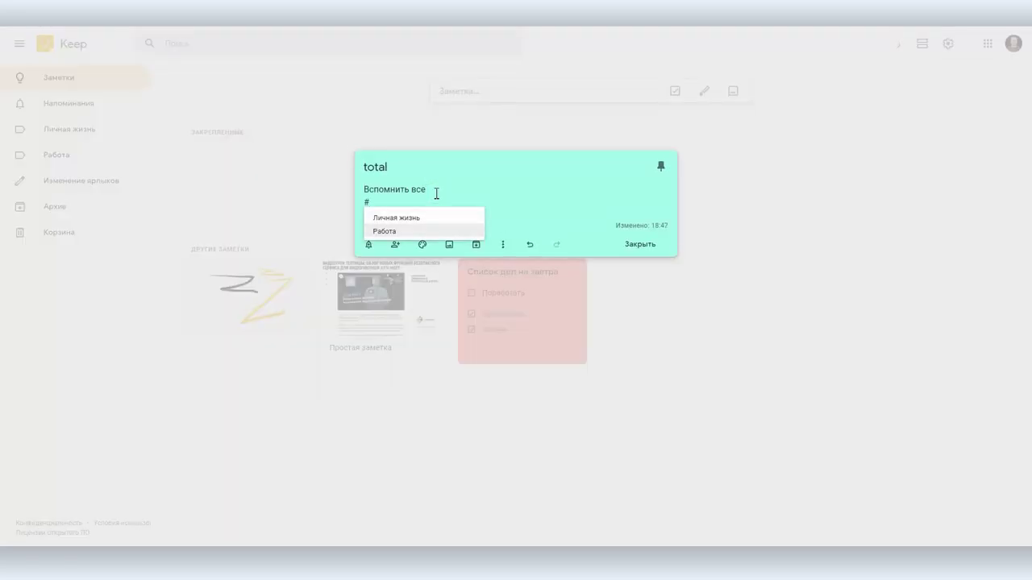
key("Up")
key("Return")
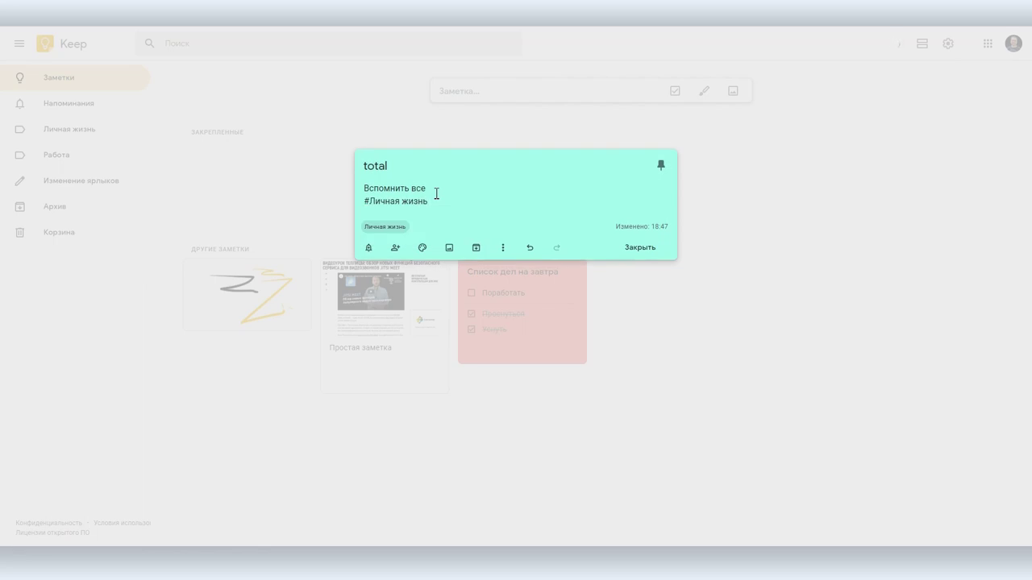
left_click(801, 387)
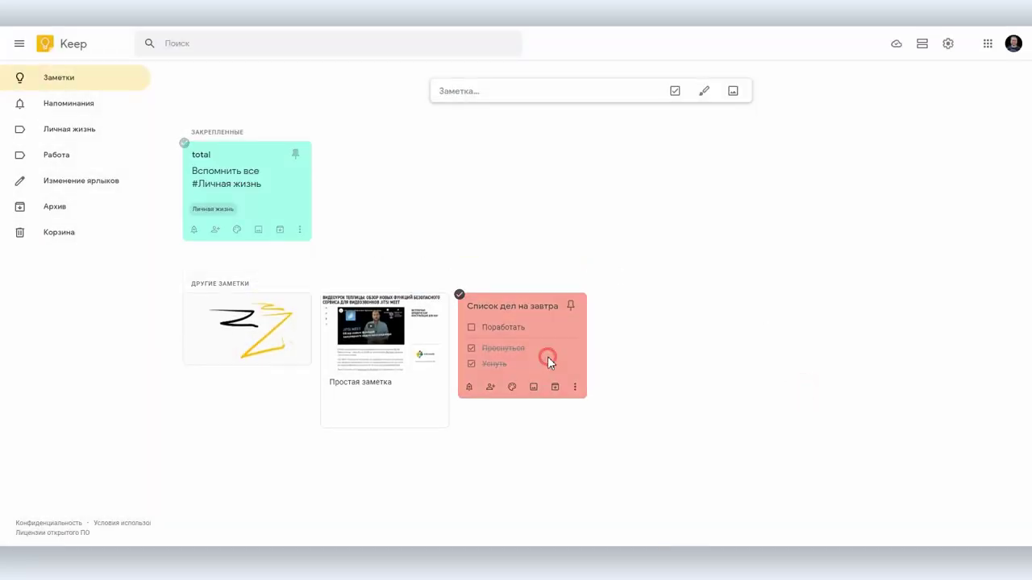
- Assign the "Работа" label to the "Список дел на завтра" checklist via a hashtag, remove the hashtag text and close the note
left_click(548, 360)
type("#")
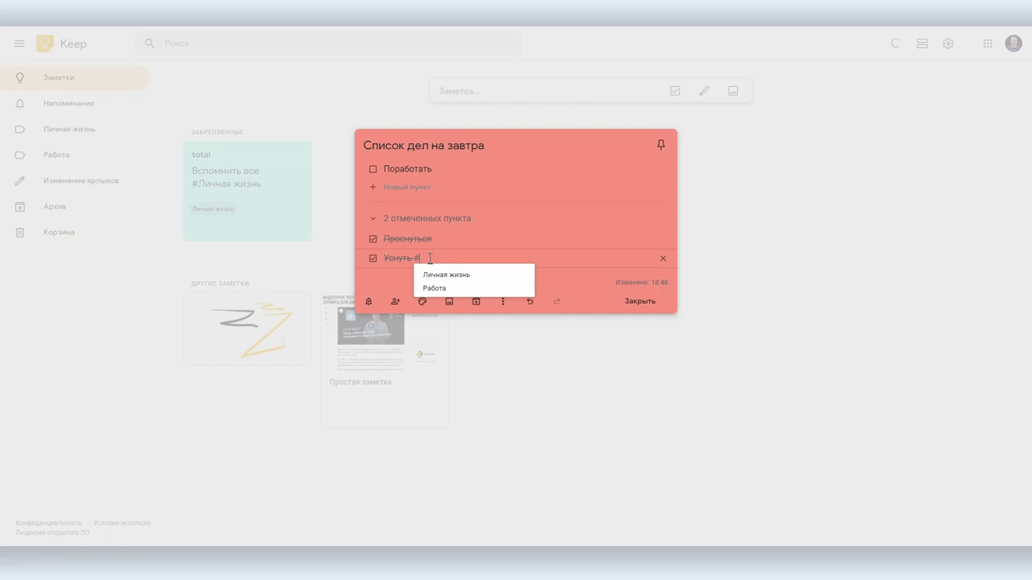
key("Down")
key("Down")
key("Return")
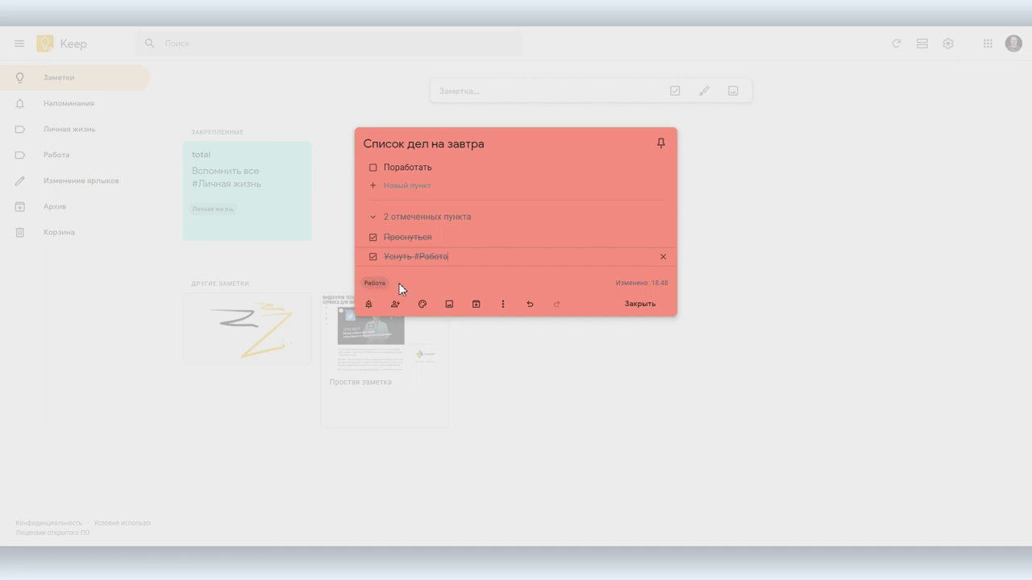
left_click_drag(460, 256, 412, 257)
key("BackSpace")
left_click(681, 413)
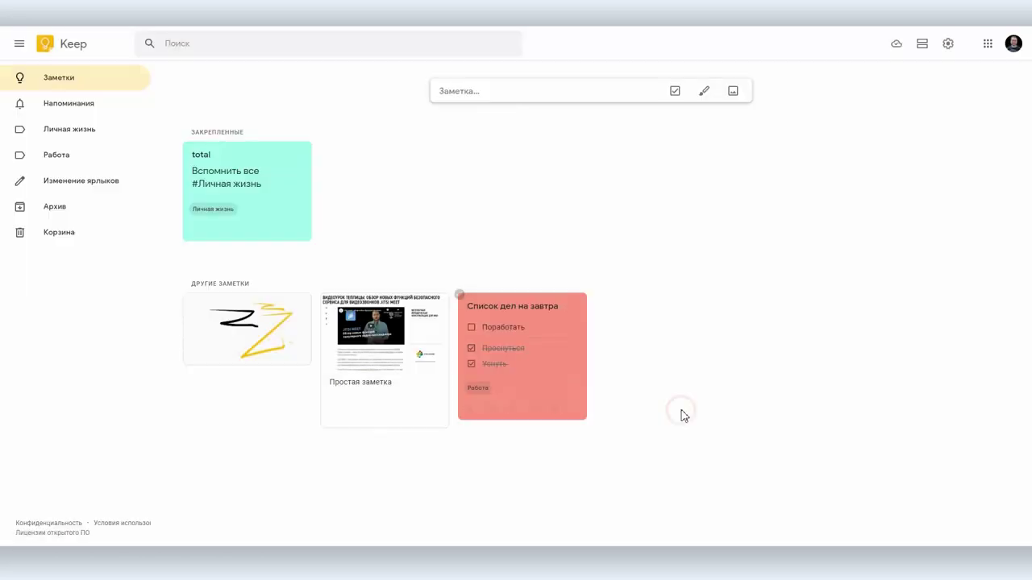
- View the notes under the "Личная жизнь" and "Работа" labels and examine a blank new note started under "Работа"
left_click(81, 132)
left_click(62, 155)
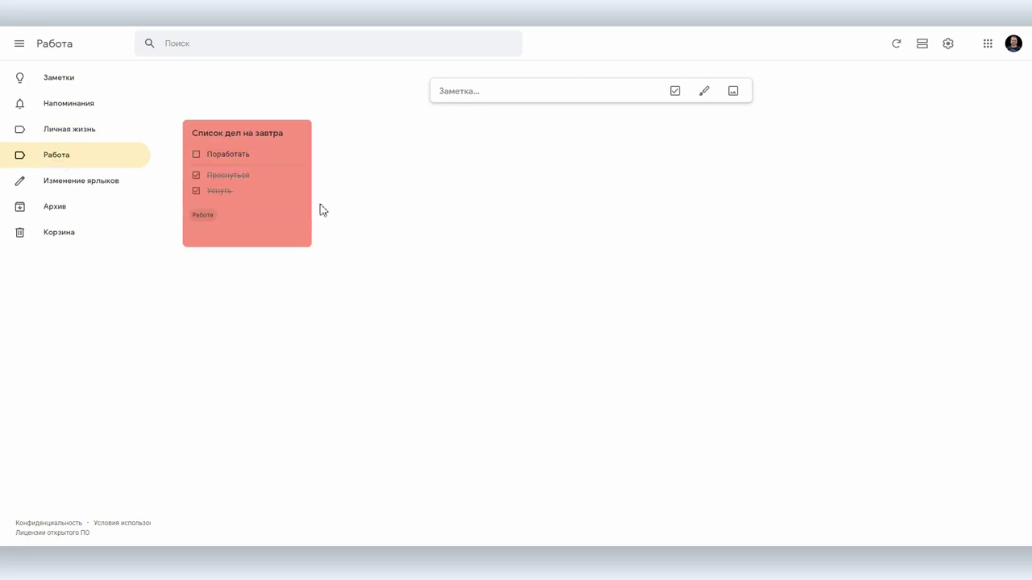
left_click(505, 95)
mouse_move(443, 141)
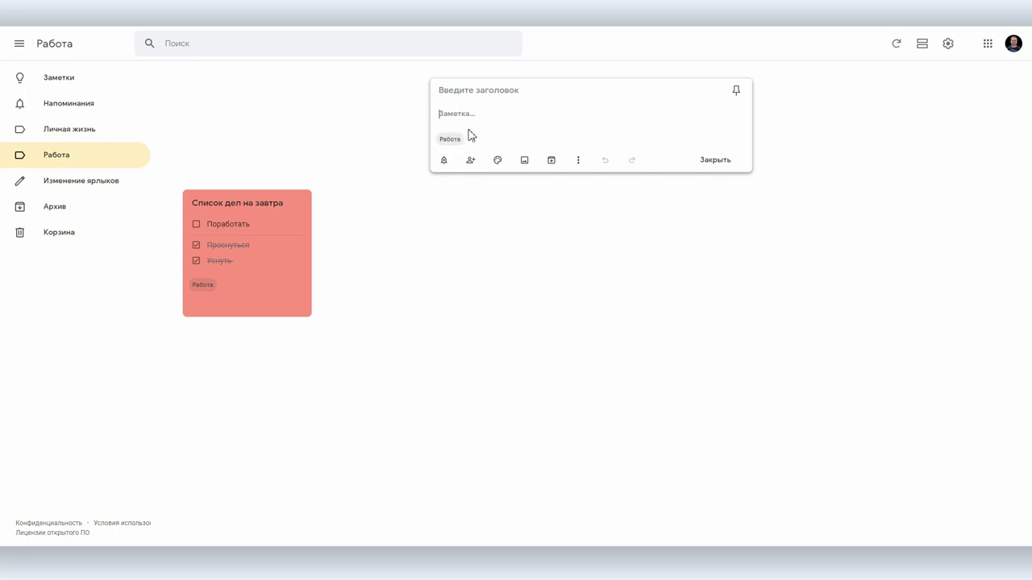
left_click(877, 250)
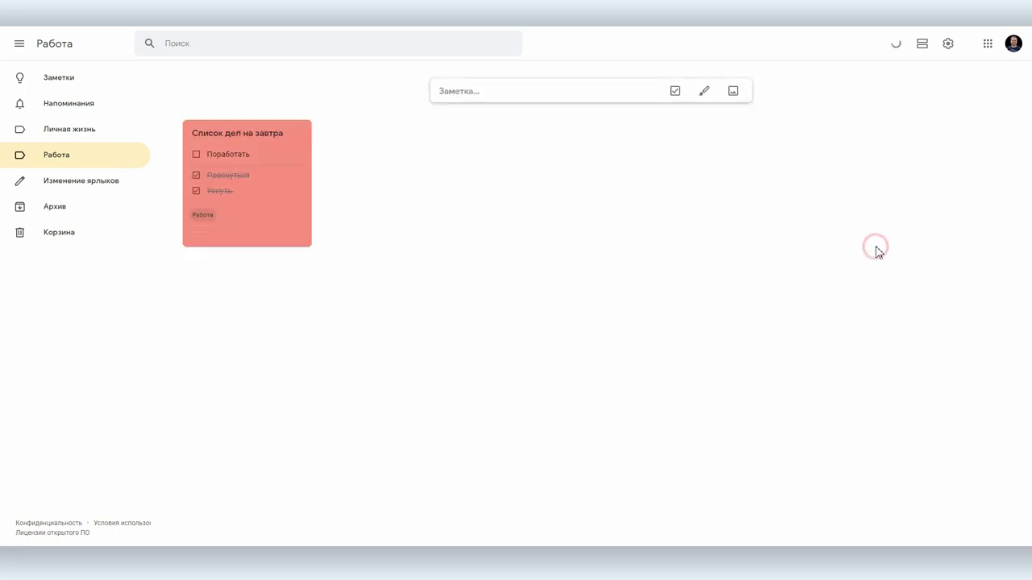
- Pin the "Список дел на завтра" note and review it in the all-notes view and the label lists
left_click(295, 132)
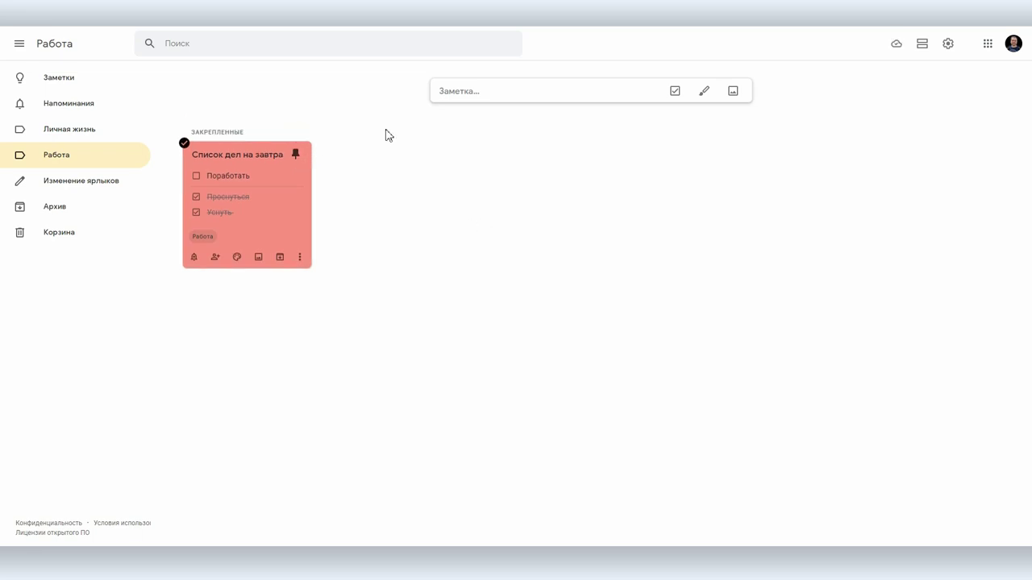
left_click(63, 80)
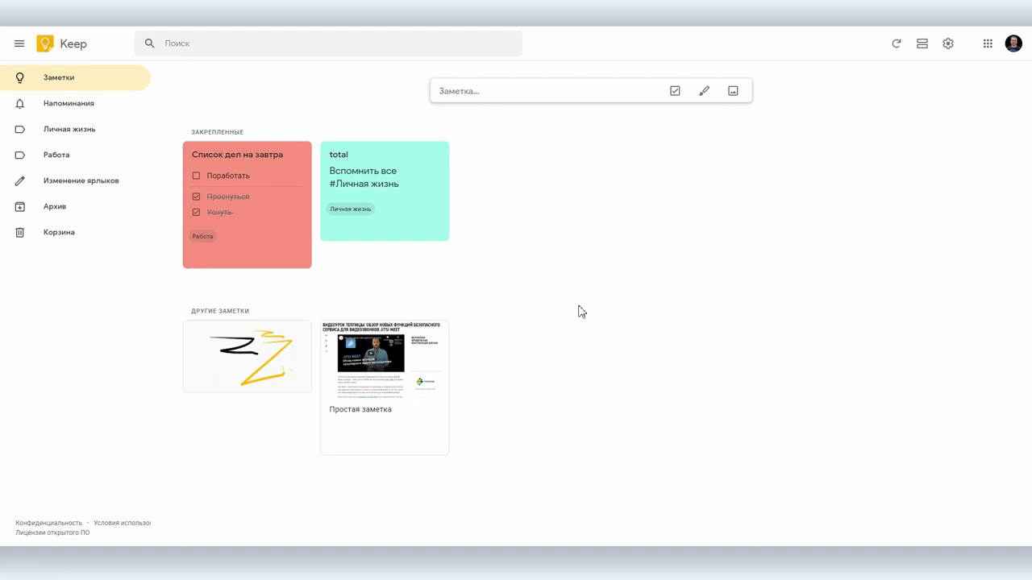
left_click(100, 131)
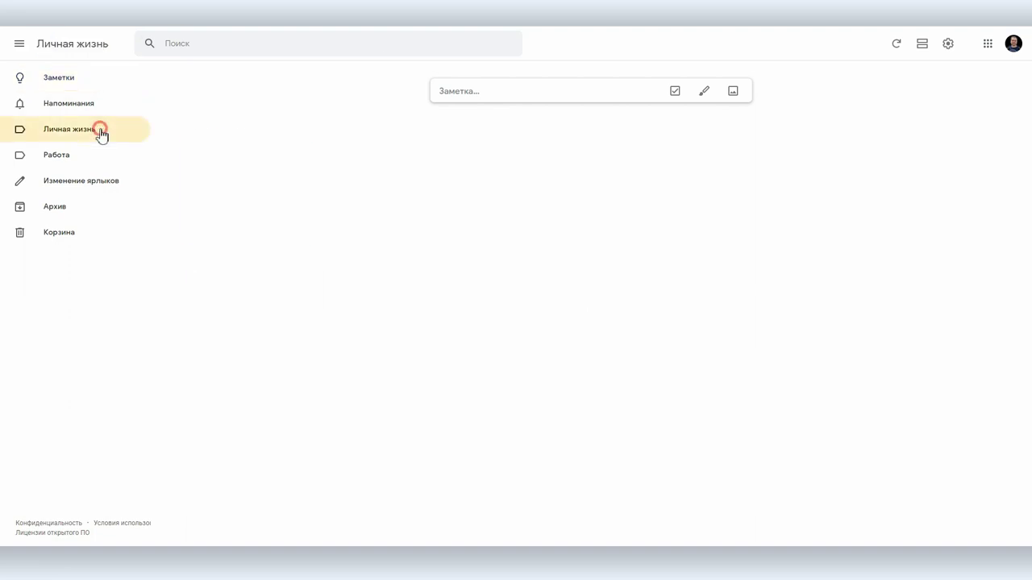
left_click(75, 163)
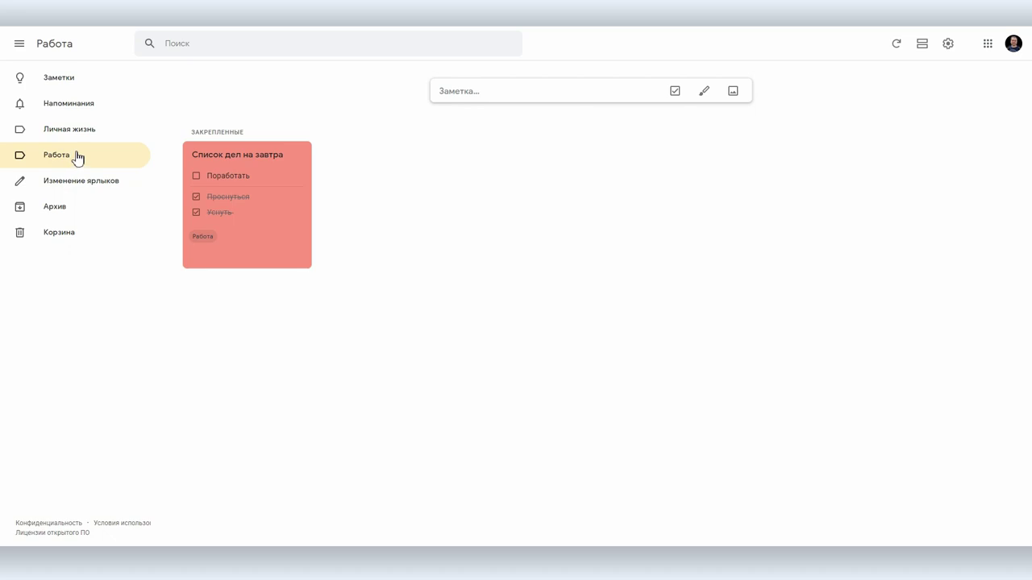
left_click(60, 81)
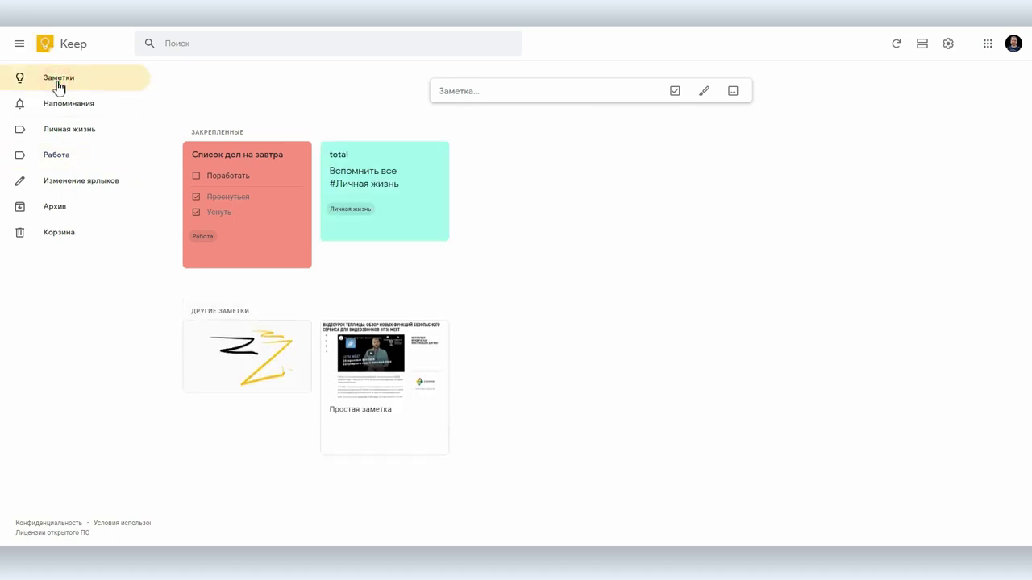
- Select only the drawing note and the "Простая заметка" image note and move both to the trash
left_click_drag(664, 221, 133, 454)
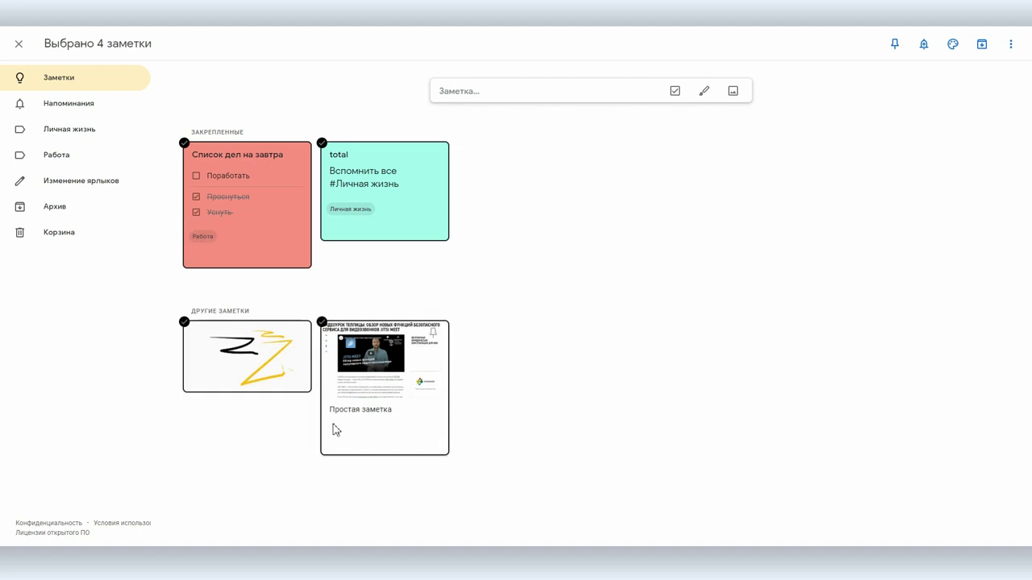
left_click(185, 143)
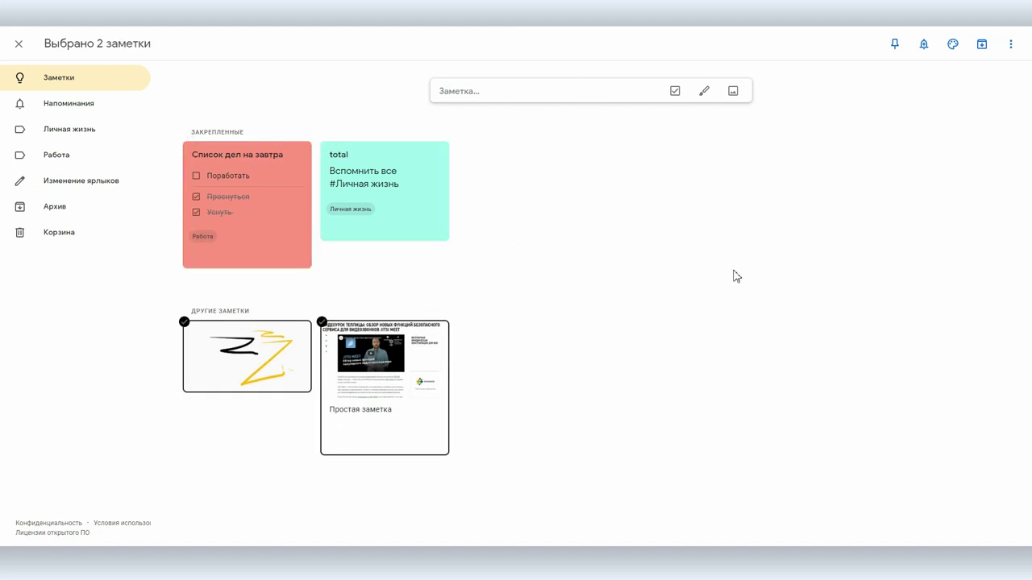
key("shift+3")
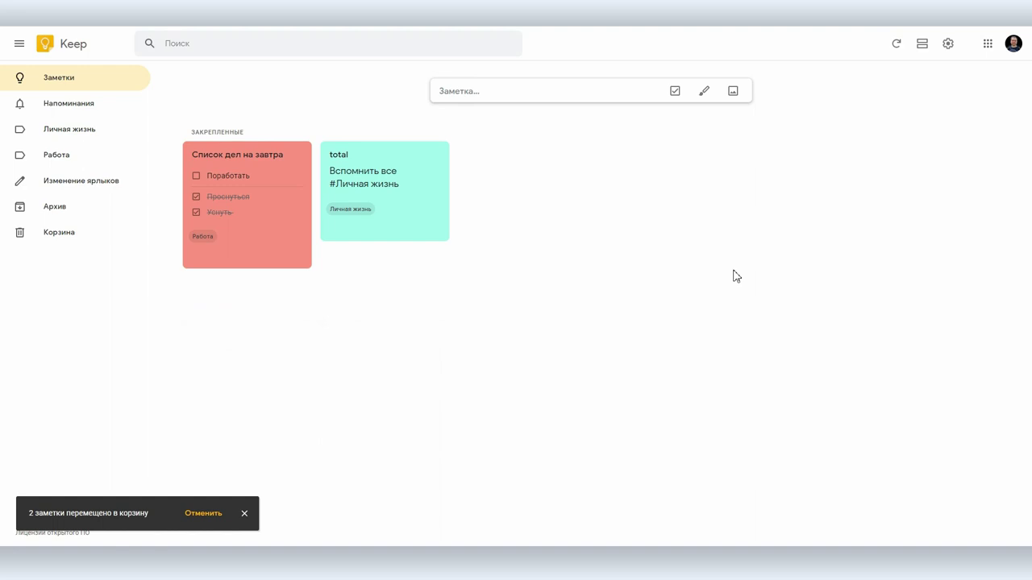
- Permanently delete all notes in the trash
left_click(43, 244)
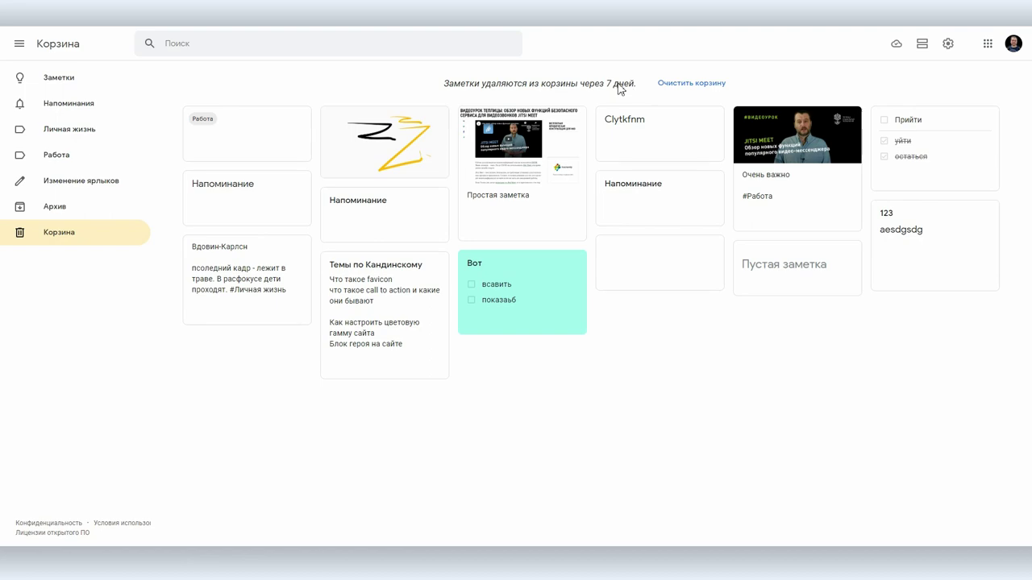
left_click(665, 89)
left_click(580, 294)
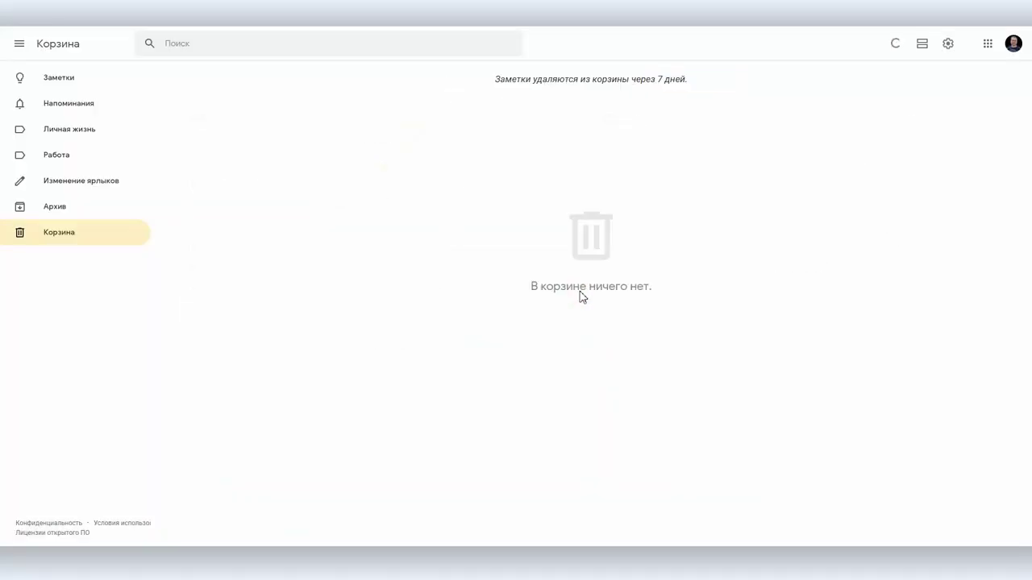
- Start a new note with the text "Шашлыки" in the reminders section
left_click(87, 106)
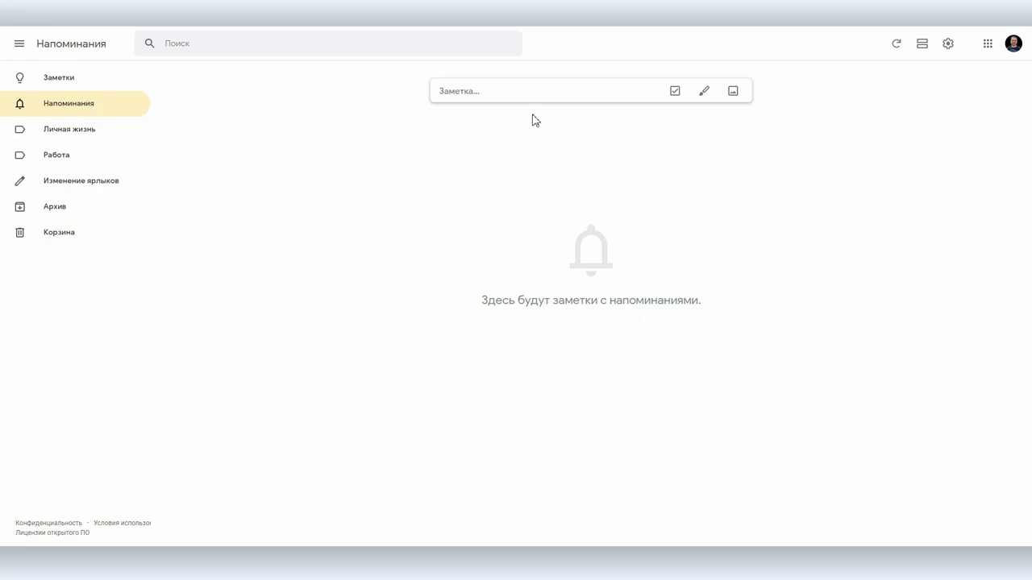
left_click(457, 89)
type("Ifi")
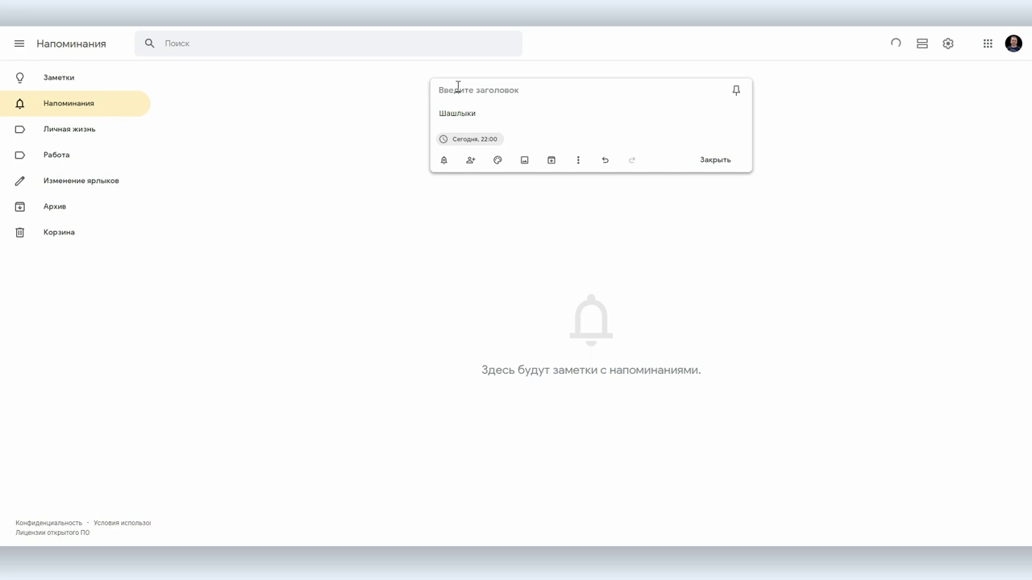
- Set a custom reminder time of 21:15 for the "Шашлыки" note, save the reminder and close the note
left_click(462, 139)
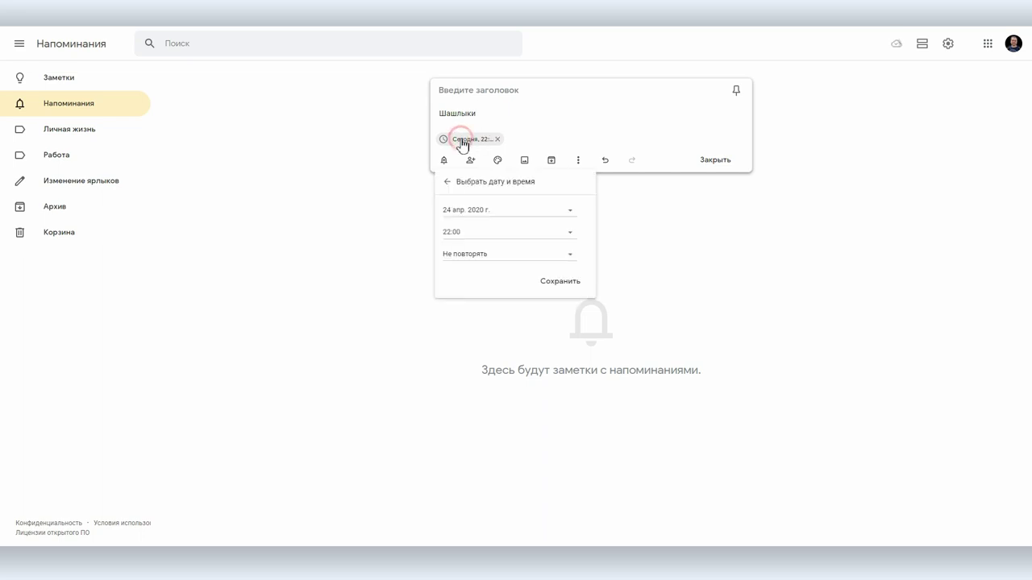
left_click(471, 212)
left_click(567, 233)
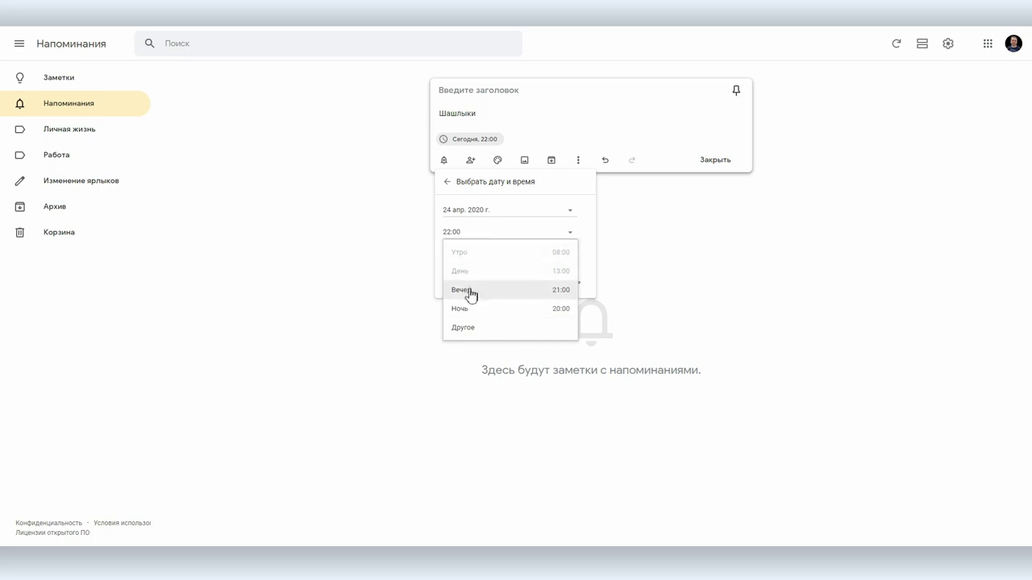
left_click(476, 327)
left_click(449, 231)
key("BackSpace")
key("Return")
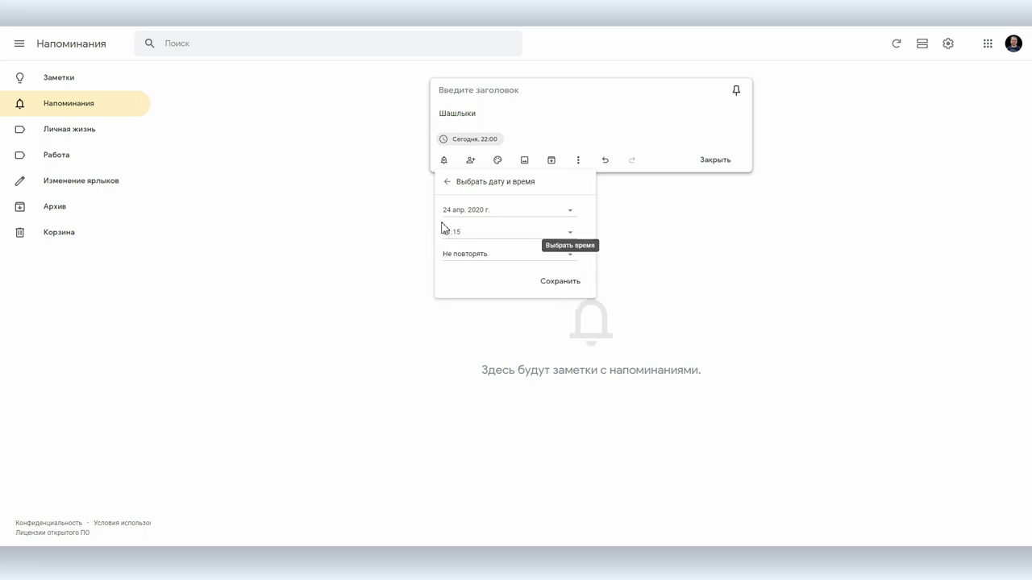
left_click(557, 282)
left_click(479, 196)
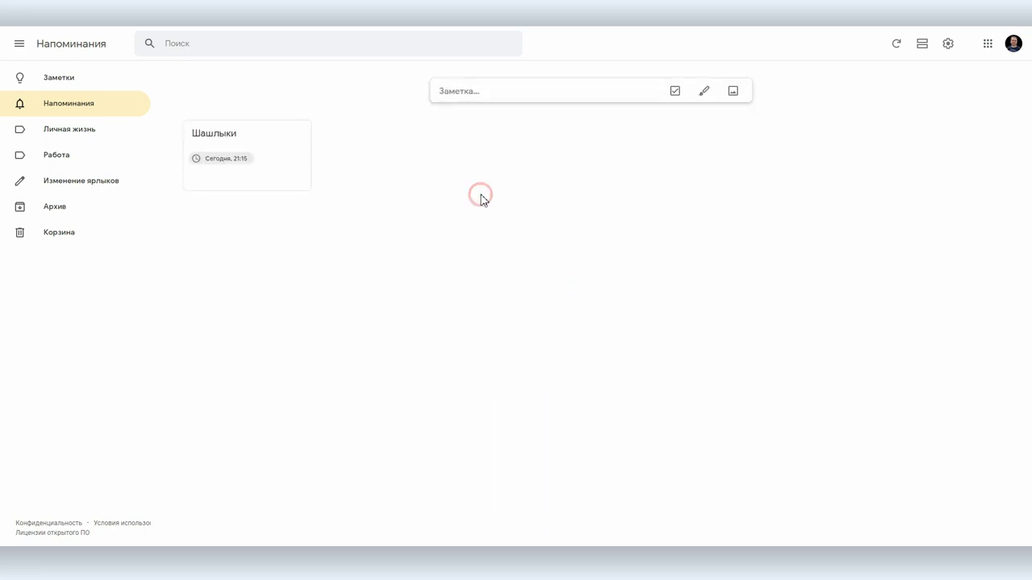
- Open the reminder options of the "total" note under the "Личная жизнь" label
left_click(77, 146)
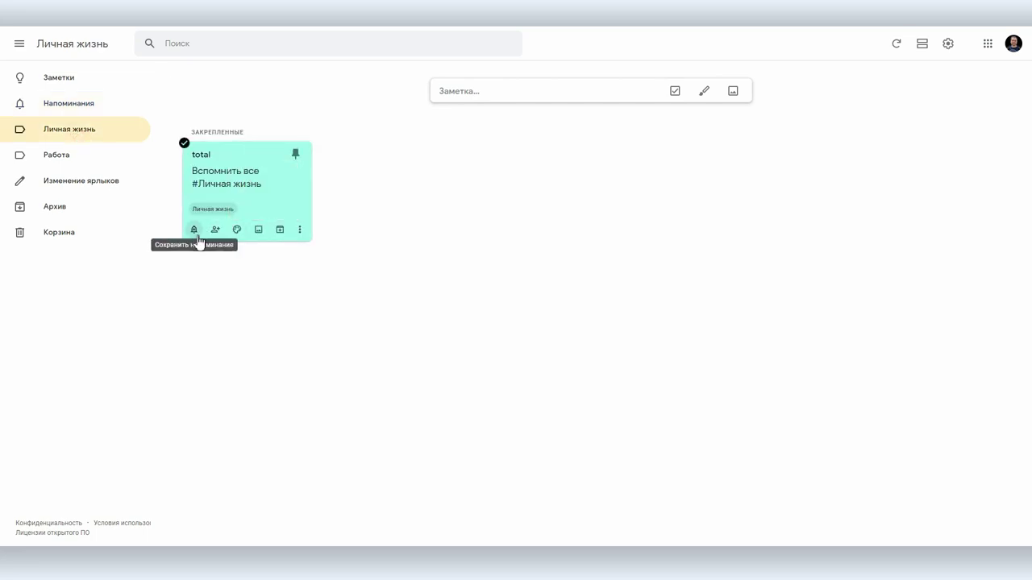
left_click(194, 230)
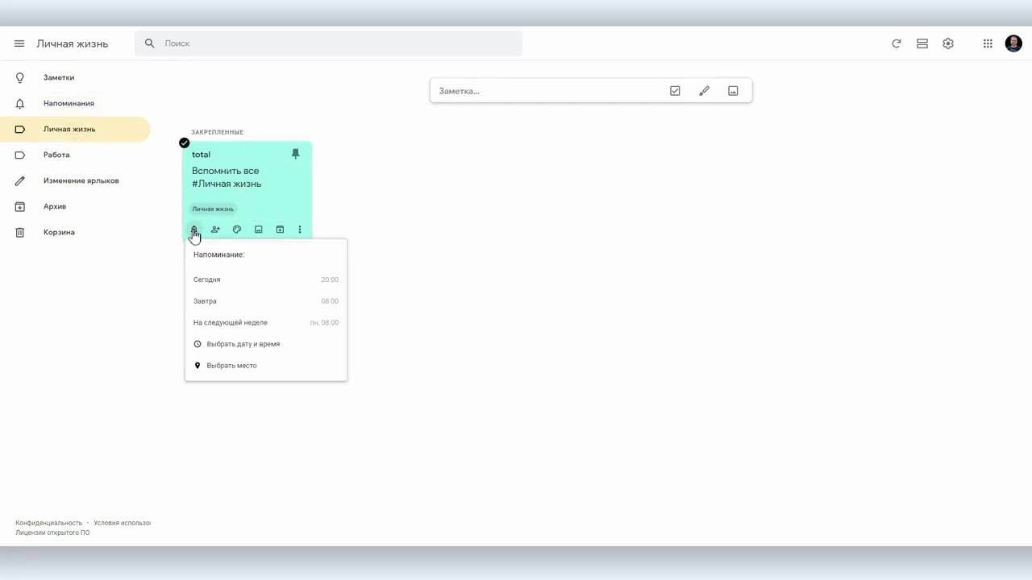